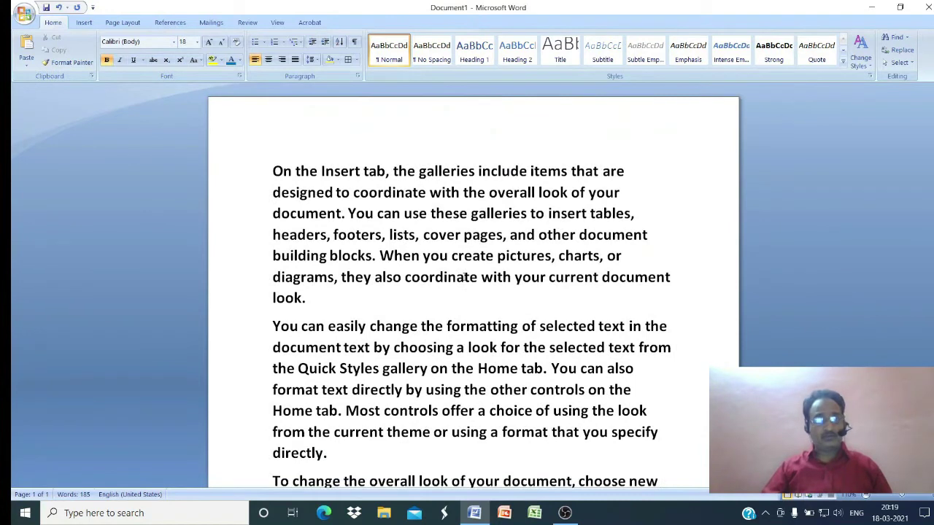
- Remove the space after the first paragraph, which begins "On the Insert tab"
{"action": "scroll", "coordinate": [462, 280], "scroll_direction": "down", "scroll_amount": 1}
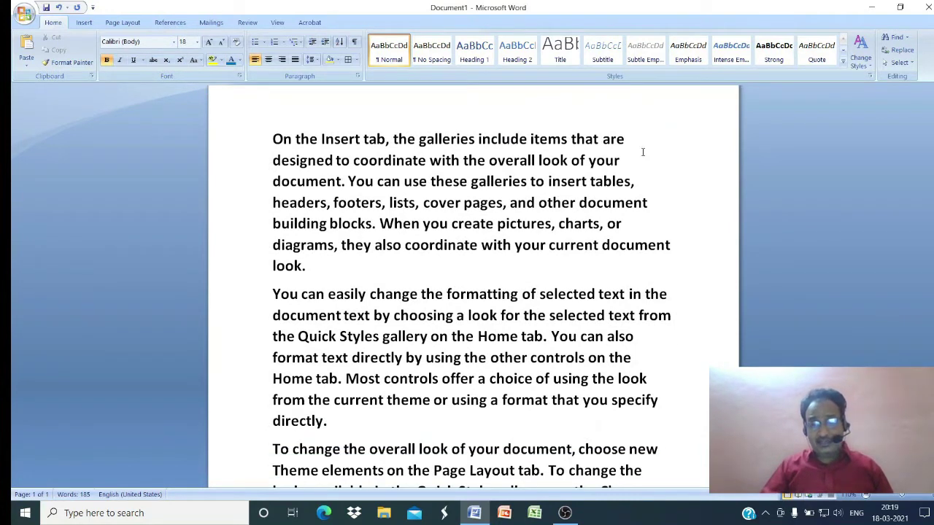
{"action": "left_click_drag", "start_coordinate": [643, 152], "coordinate": [686, 249]}
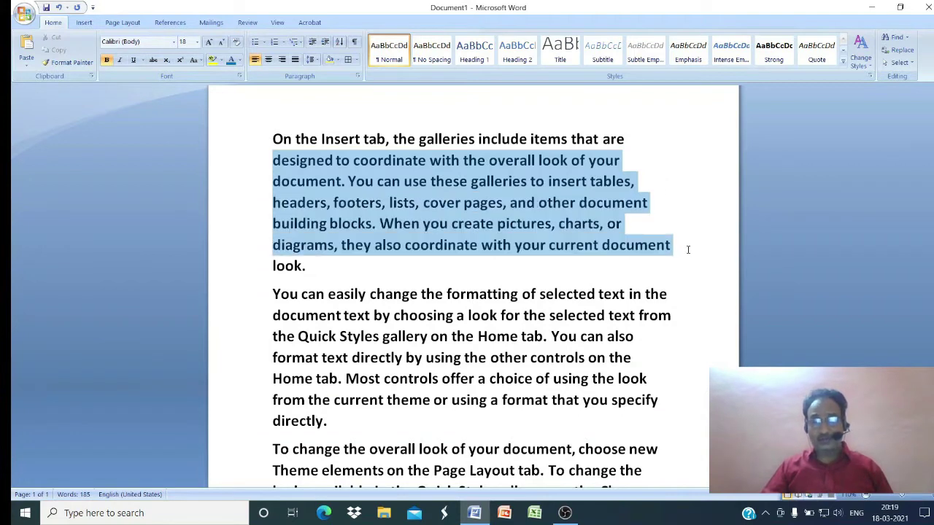
{"action": "left_click", "coordinate": [300, 160]}
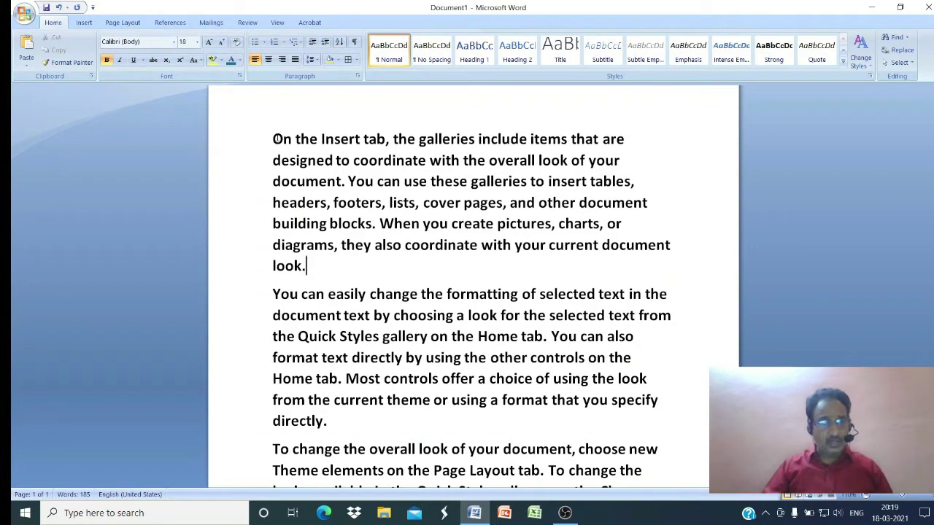
{"action": "left_click_drag", "start_coordinate": [277, 139], "coordinate": [706, 274]}
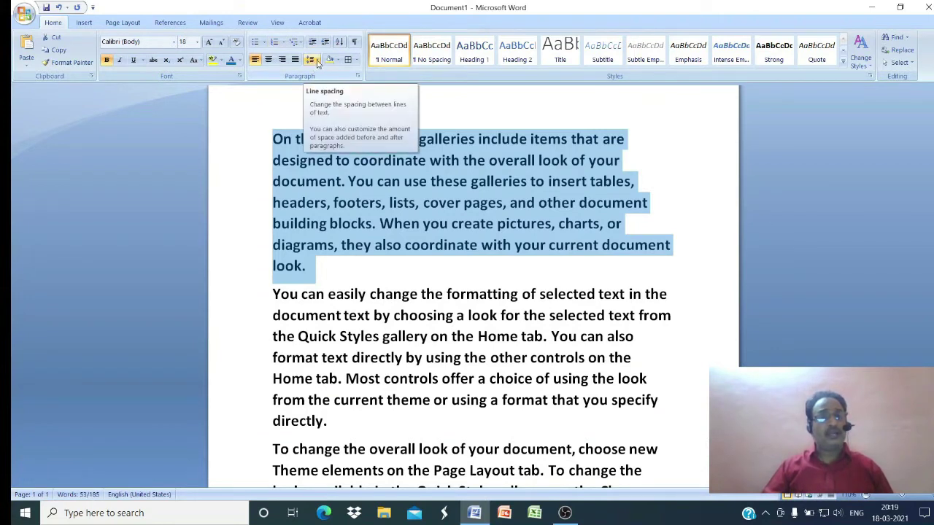
{"action": "left_click", "coordinate": [310, 61]}
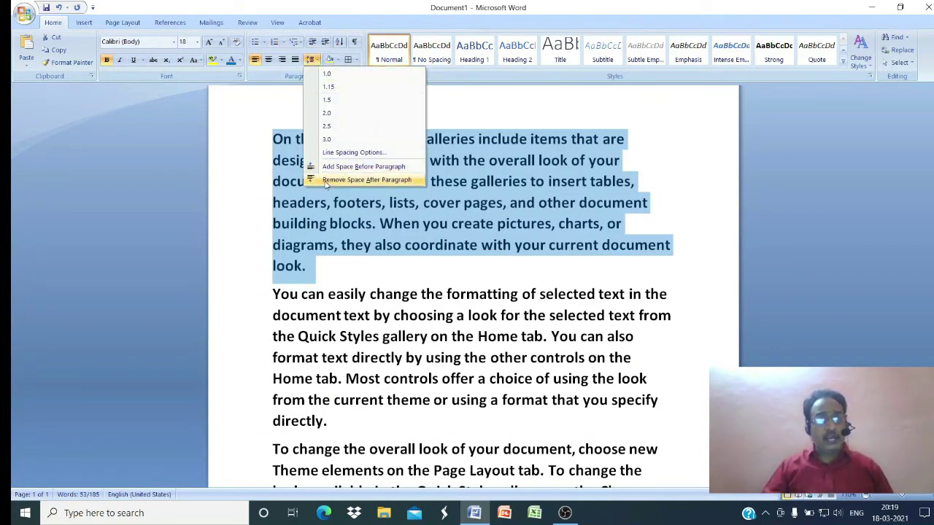
{"action": "left_click", "coordinate": [401, 182]}
{"action": "left_click", "coordinate": [357, 245]}
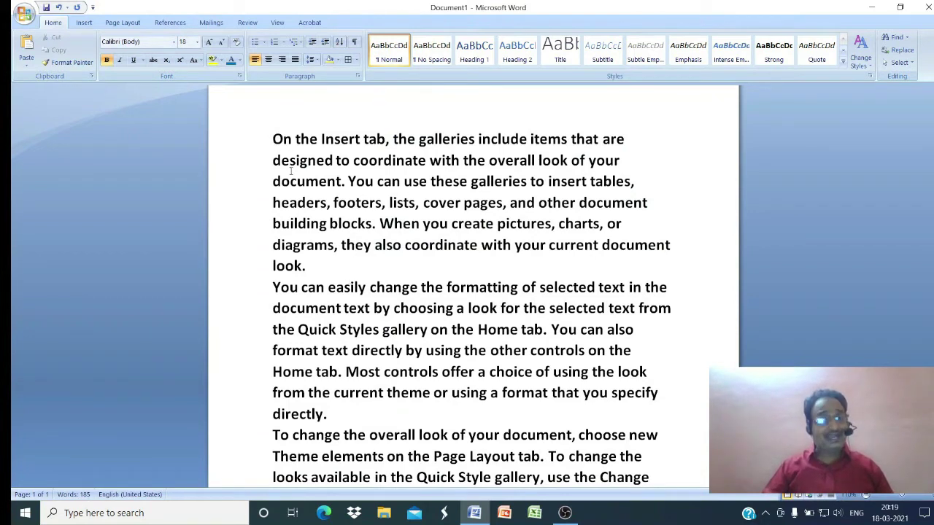
- Try line spacings of 1.0, 2.0 and 1.15 in turn on the whole first paragraph
{"action": "left_click_drag", "start_coordinate": [272, 138], "coordinate": [340, 265]}
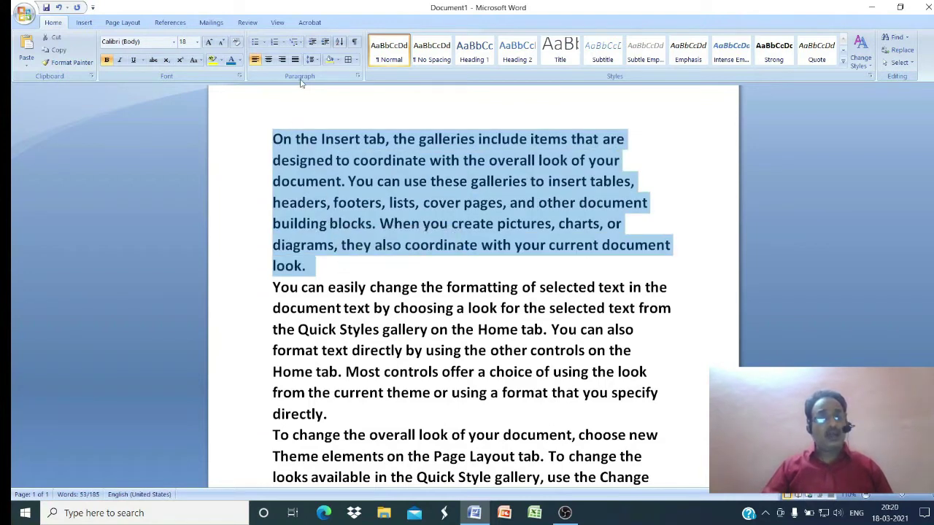
{"action": "left_click", "coordinate": [314, 60]}
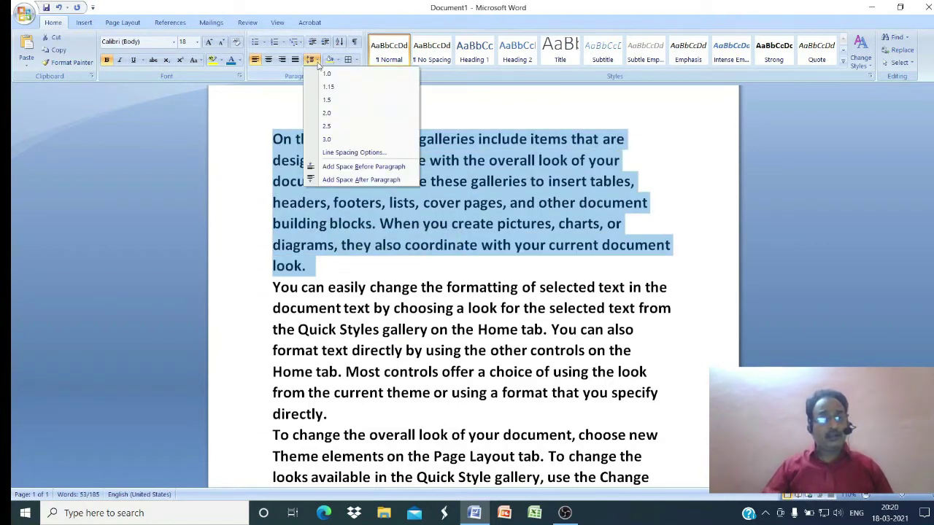
{"action": "left_click", "coordinate": [325, 74]}
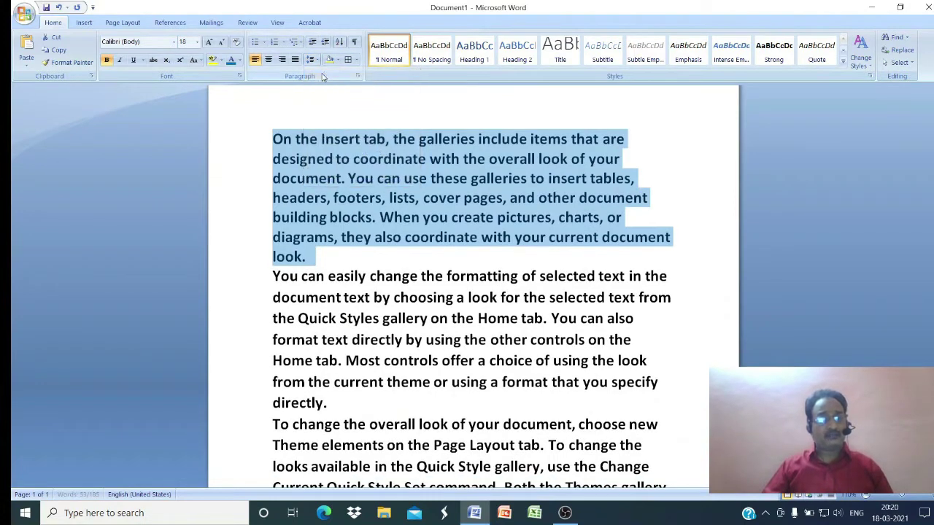
{"action": "left_click", "coordinate": [314, 60]}
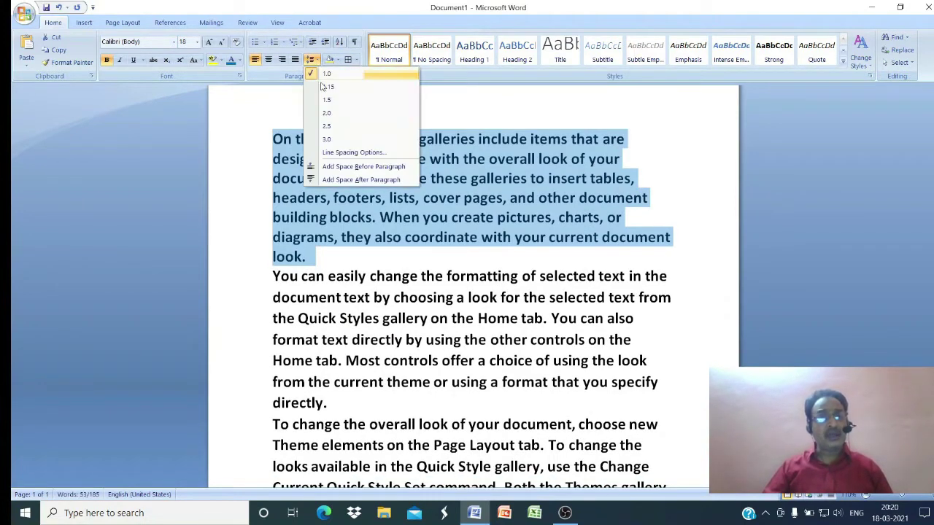
{"action": "left_click", "coordinate": [327, 114]}
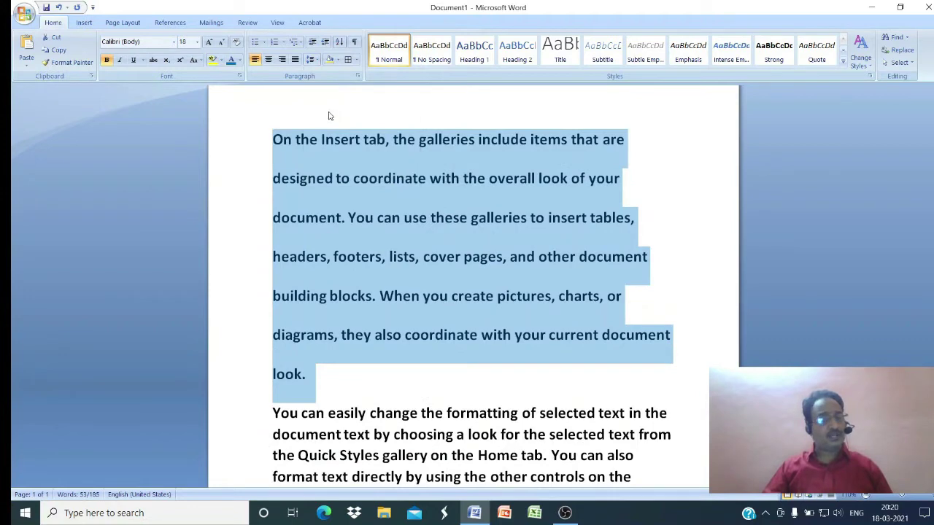
{"action": "left_click", "coordinate": [310, 60]}
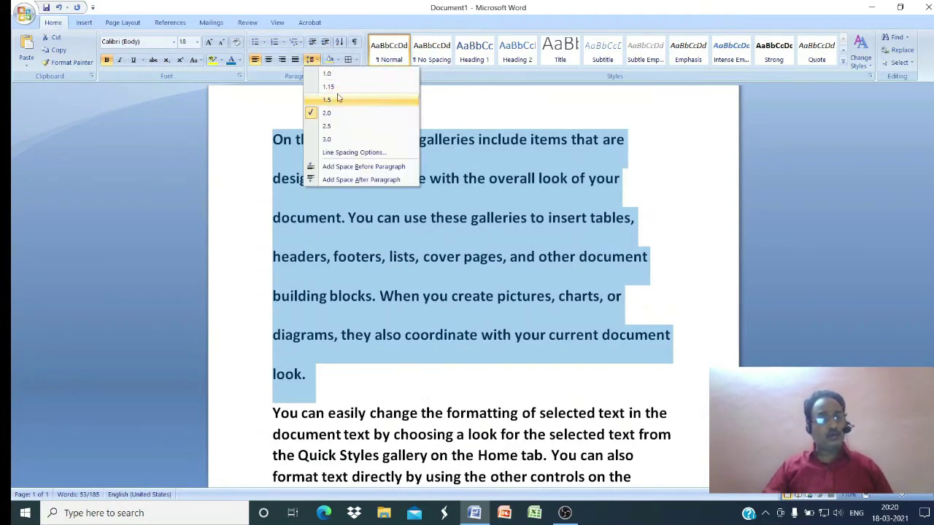
{"action": "left_click", "coordinate": [337, 89]}
- Set the selected first paragraph's line spacing to 1.5 and justify its text
{"action": "left_click", "coordinate": [312, 59]}
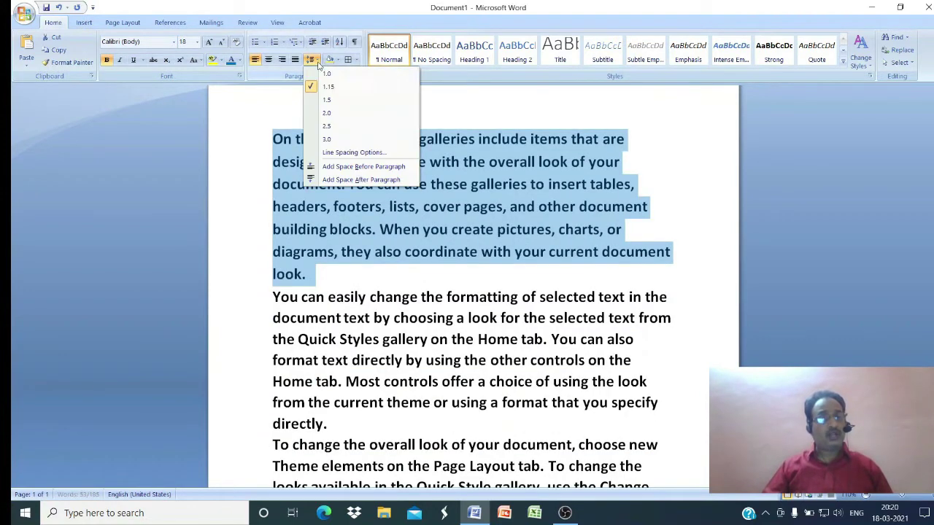
{"action": "left_click", "coordinate": [337, 101]}
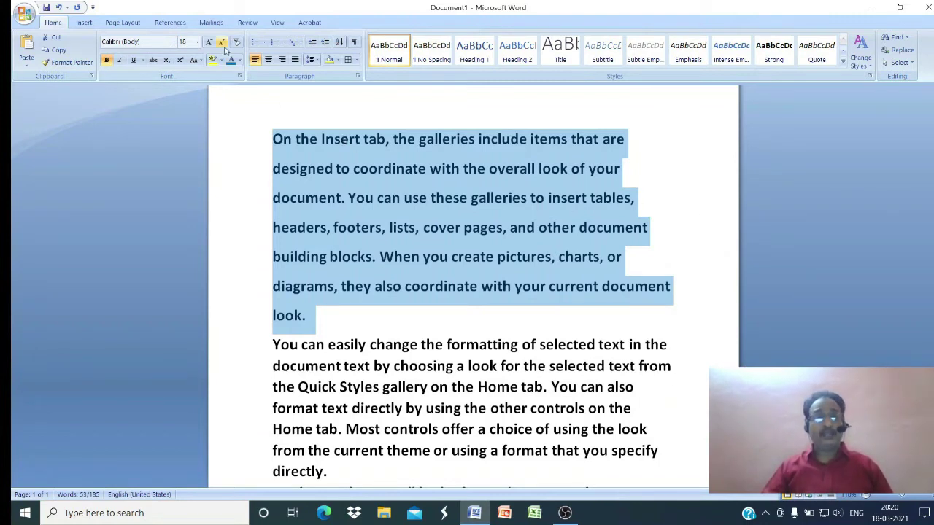
{"action": "left_click", "coordinate": [295, 60]}
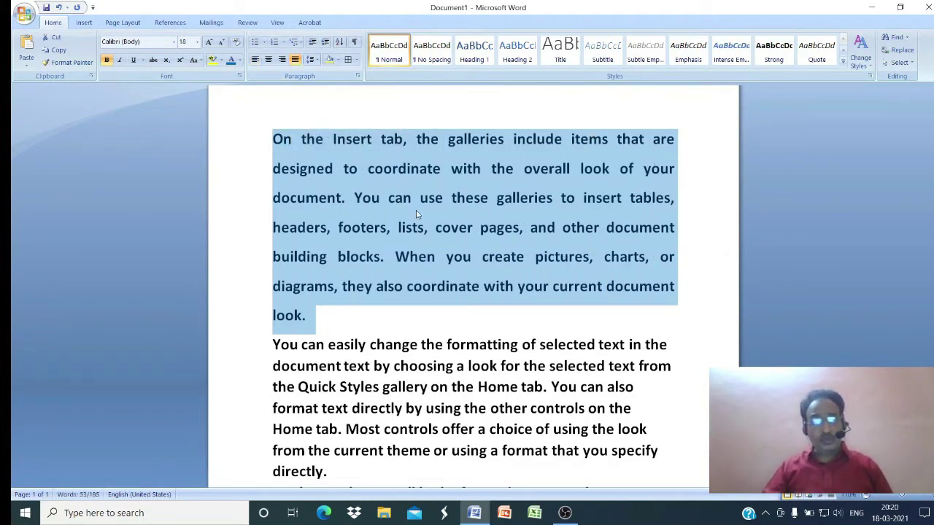
- Examine the page layout in print preview, magnifying the page, and return to the document
{"action": "scroll", "coordinate": [421, 209], "scroll_direction": "down", "scroll_amount": 5, "text": "ctrl"}
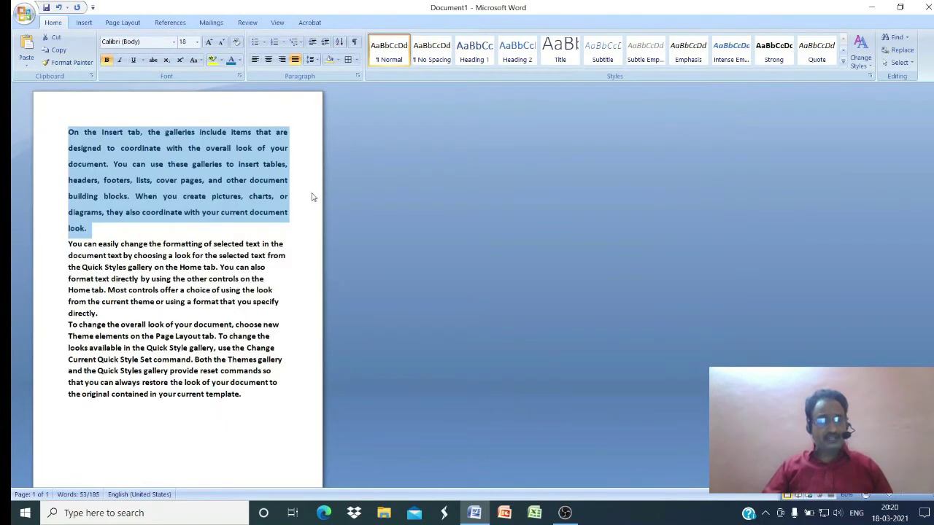
{"action": "scroll", "coordinate": [312, 197], "scroll_direction": "up", "scroll_amount": 5, "text": "ctrl"}
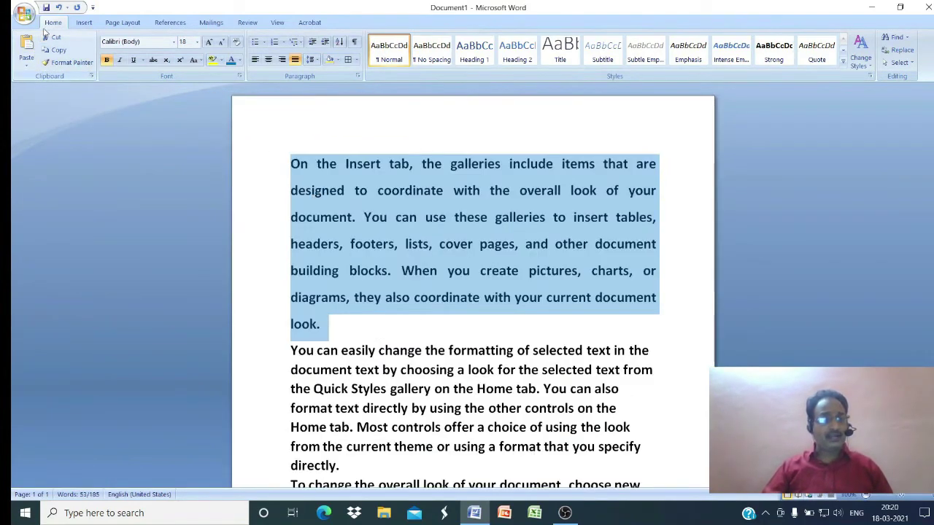
{"action": "left_click", "coordinate": [24, 14]}
{"action": "mouse_move", "coordinate": [70, 149]}
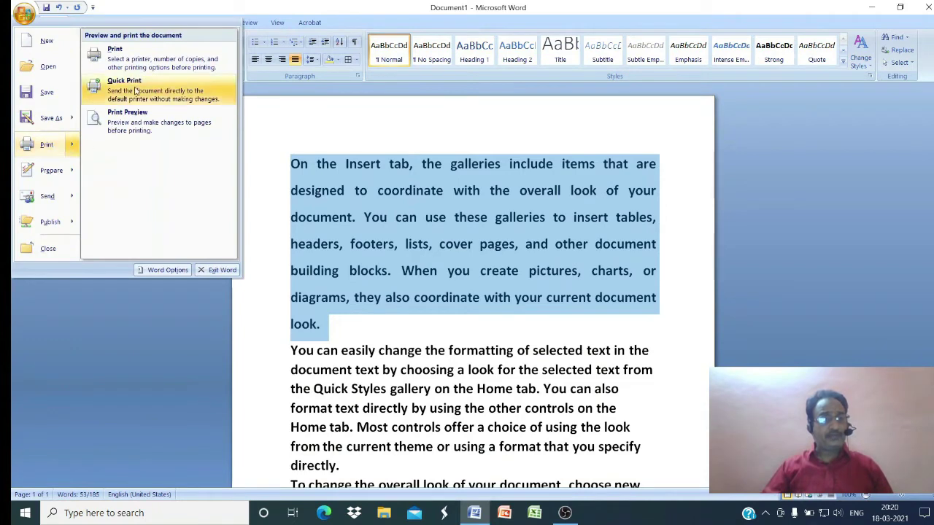
{"action": "left_click", "coordinate": [128, 117]}
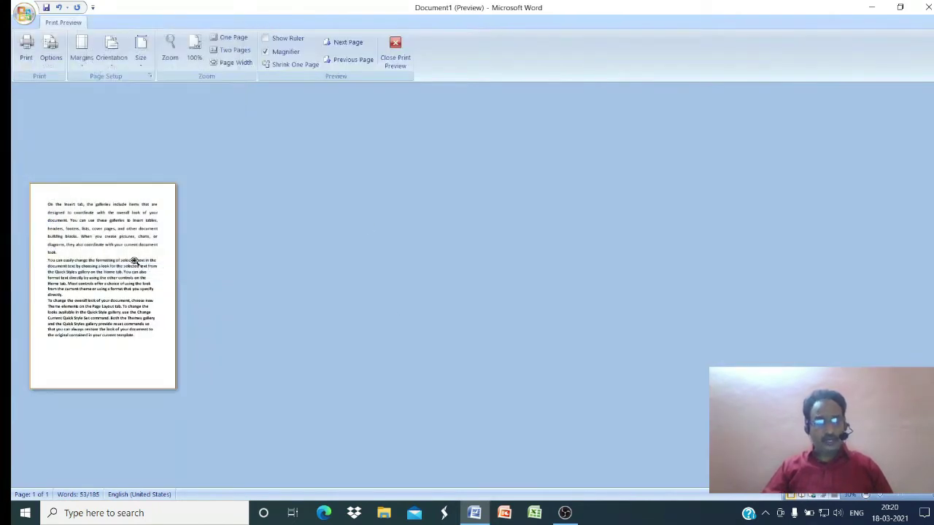
{"action": "left_click", "coordinate": [141, 294]}
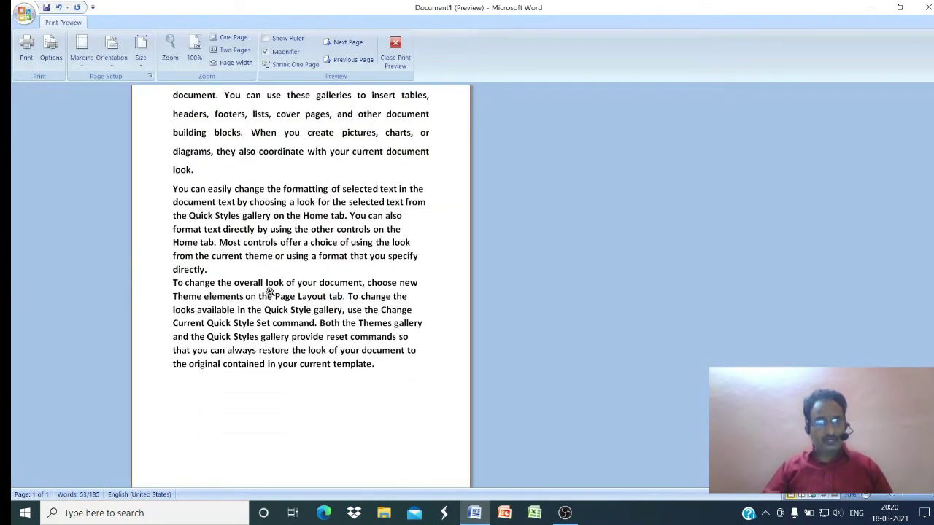
{"action": "scroll", "coordinate": [269, 292], "scroll_direction": "down", "scroll_amount": 1}
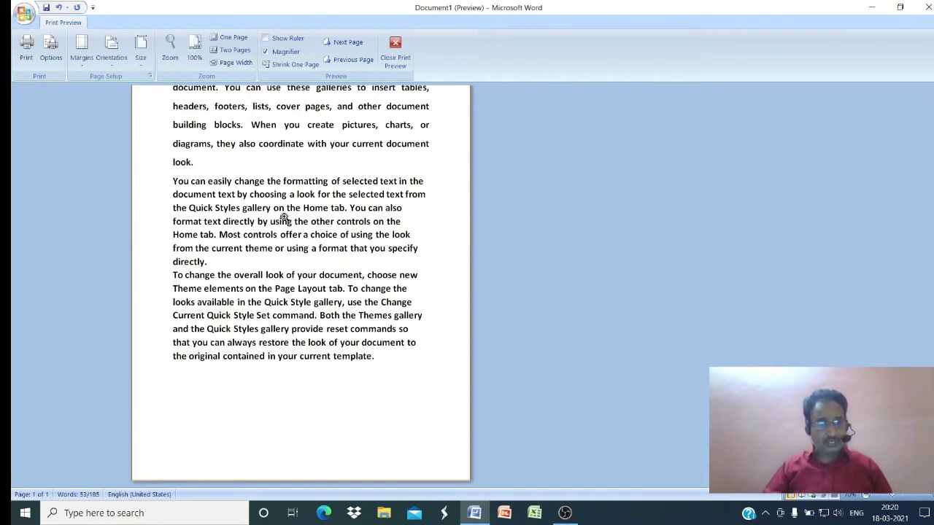
{"action": "left_click", "coordinate": [395, 58]}
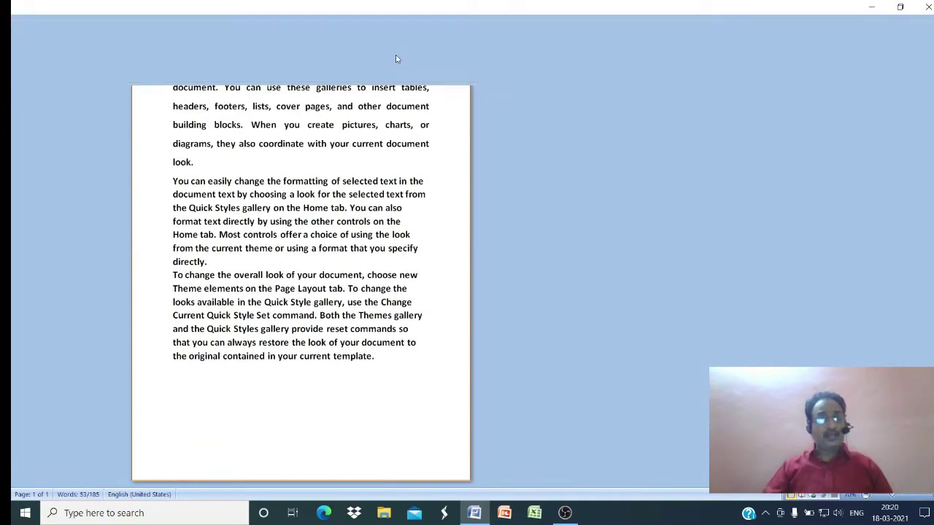
- Justify the last two paragraphs, from "You can easily change" to "your current template."
{"action": "scroll", "coordinate": [413, 273], "scroll_direction": "down", "scroll_amount": 4}
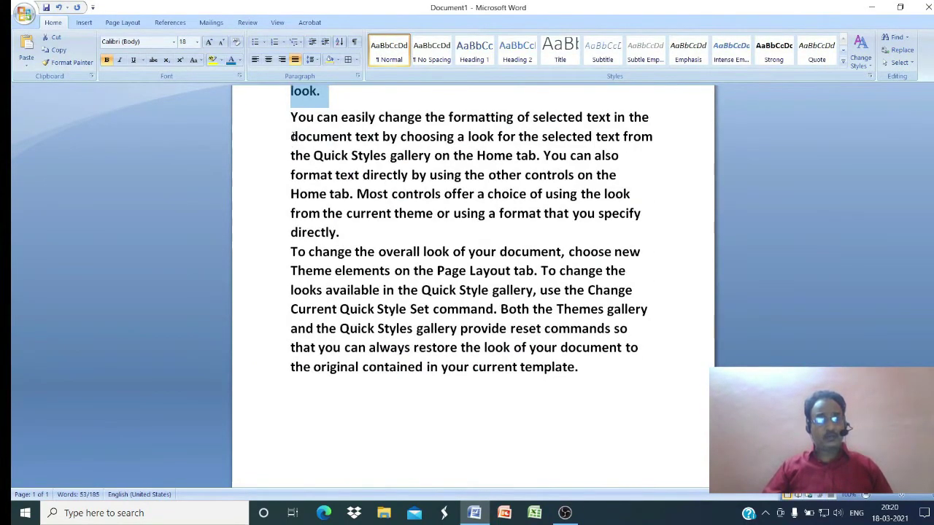
{"action": "left_click", "coordinate": [295, 120]}
{"action": "left_click_drag", "start_coordinate": [296, 120], "coordinate": [631, 377]}
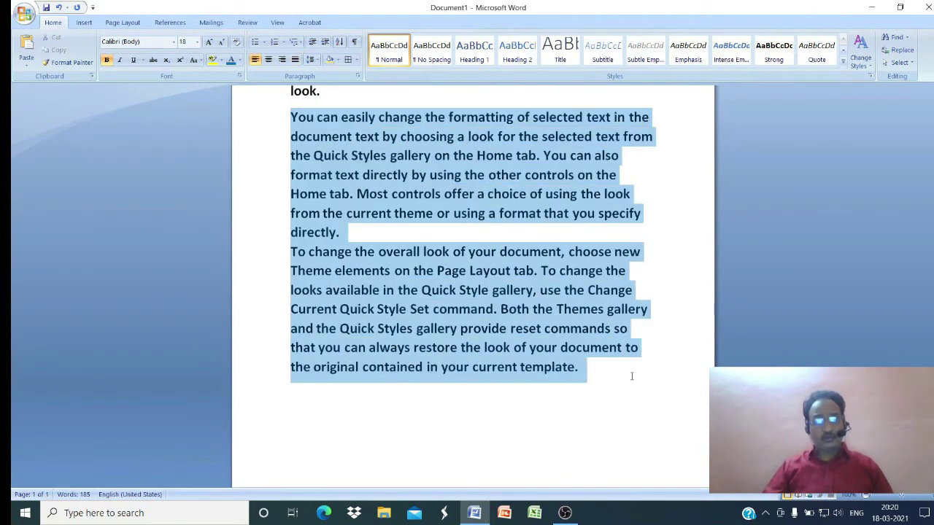
{"action": "left_click", "coordinate": [295, 60]}
- Try a line spacing of 2.0 on the selected last two paragraphs
{"action": "left_click", "coordinate": [313, 60]}
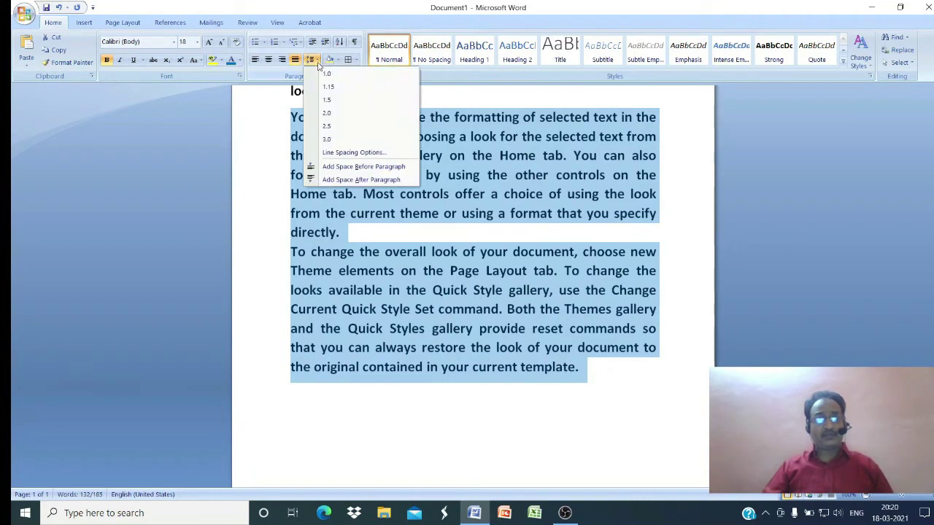
{"action": "left_click", "coordinate": [330, 114]}
{"action": "scroll", "coordinate": [448, 233], "scroll_direction": "down", "scroll_amount": 3}
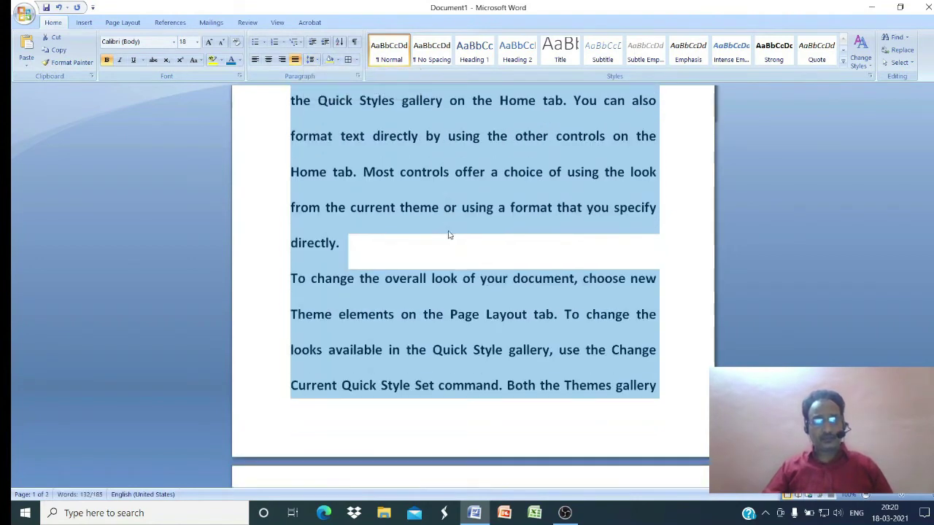
{"action": "scroll", "coordinate": [448, 234], "scroll_direction": "down", "scroll_amount": 2}
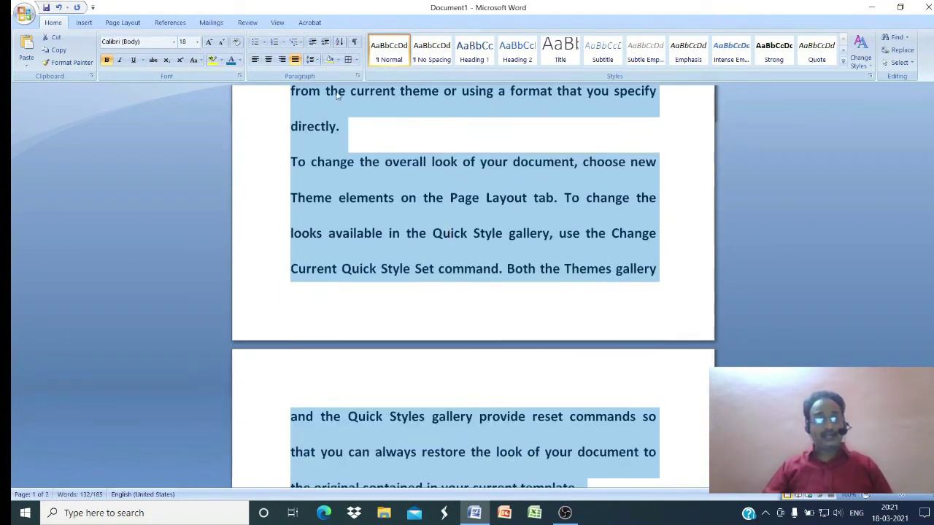
- Set the line spacing of the selected last two paragraphs to 1.5 and clear the selection
{"action": "left_click", "coordinate": [311, 60]}
{"action": "left_click", "coordinate": [329, 100]}
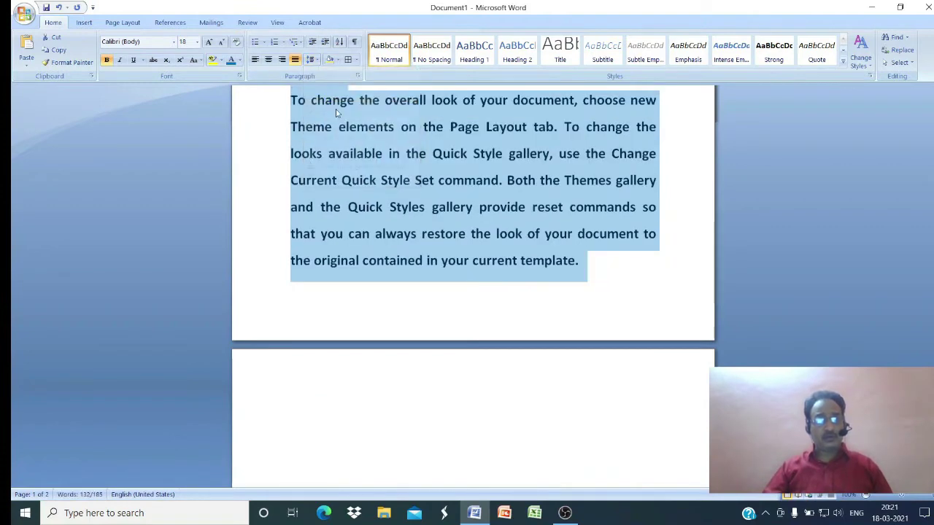
{"action": "scroll", "coordinate": [366, 203], "scroll_direction": "up", "scroll_amount": 5}
{"action": "left_click", "coordinate": [367, 203]}
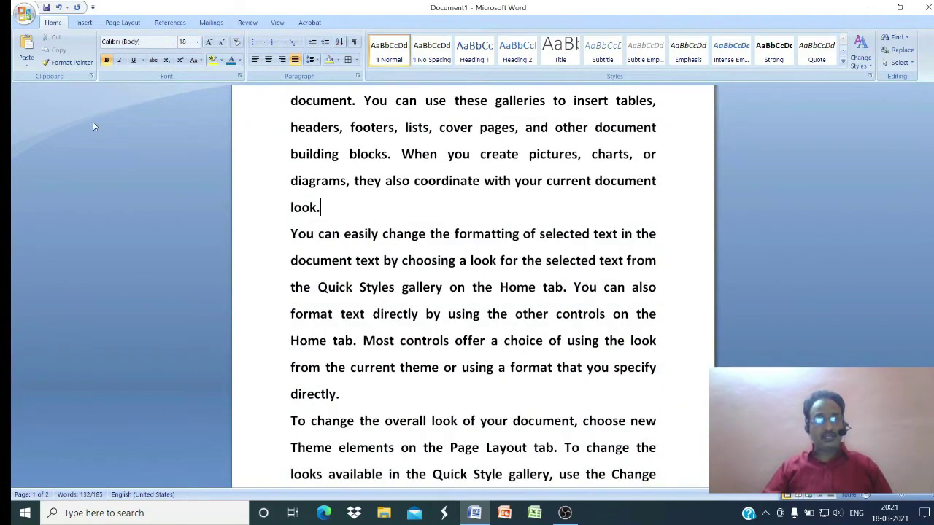
- Check the uniformly spaced, justified text in print preview and return to the document
{"action": "left_click", "coordinate": [24, 14]}
{"action": "mouse_move", "coordinate": [47, 144]}
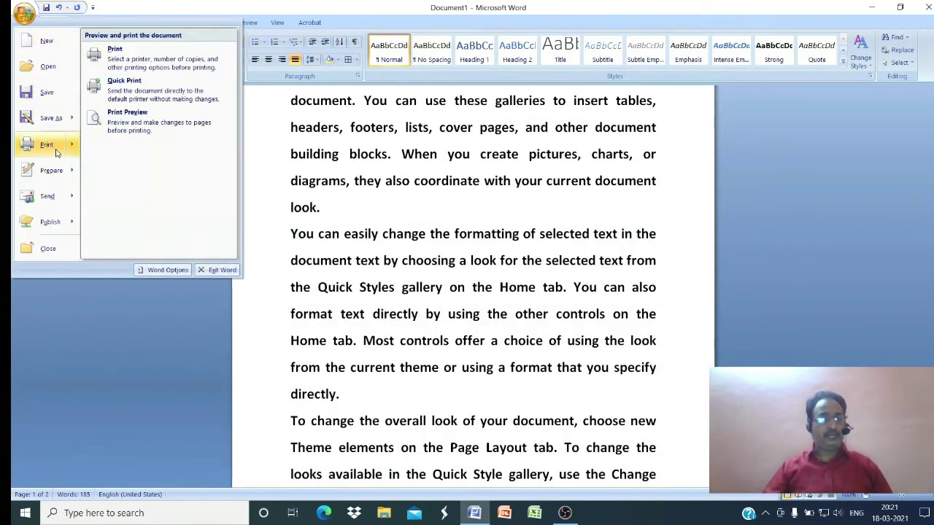
{"action": "left_click", "coordinate": [145, 126]}
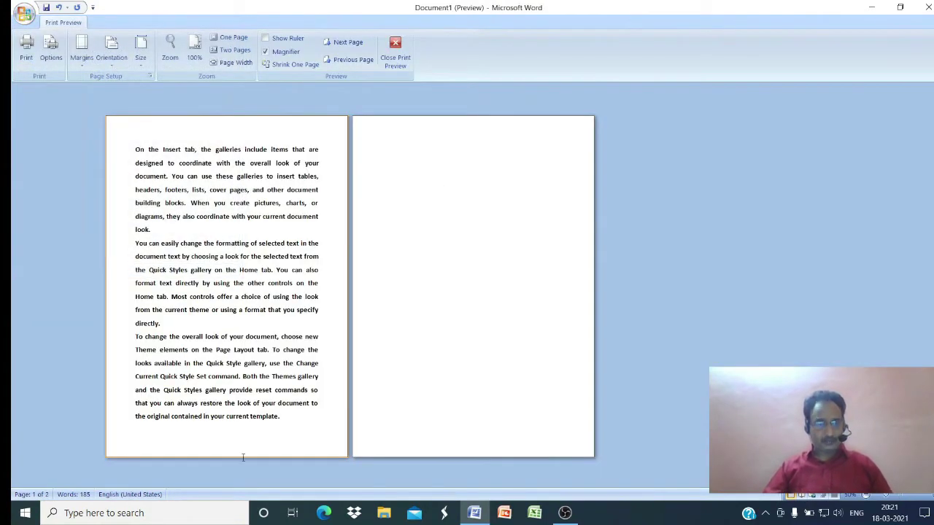
{"action": "left_click", "coordinate": [395, 48]}
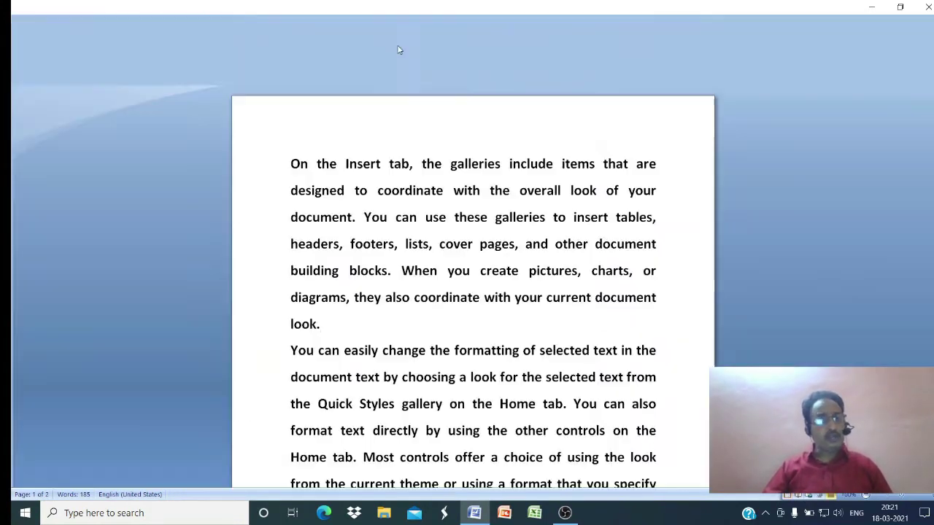
- Look over the justified paragraphs and view their indents and spacing settings in the Paragraph dialog, closing it without changes
{"action": "scroll", "coordinate": [345, 229], "scroll_direction": "down", "scroll_amount": 4}
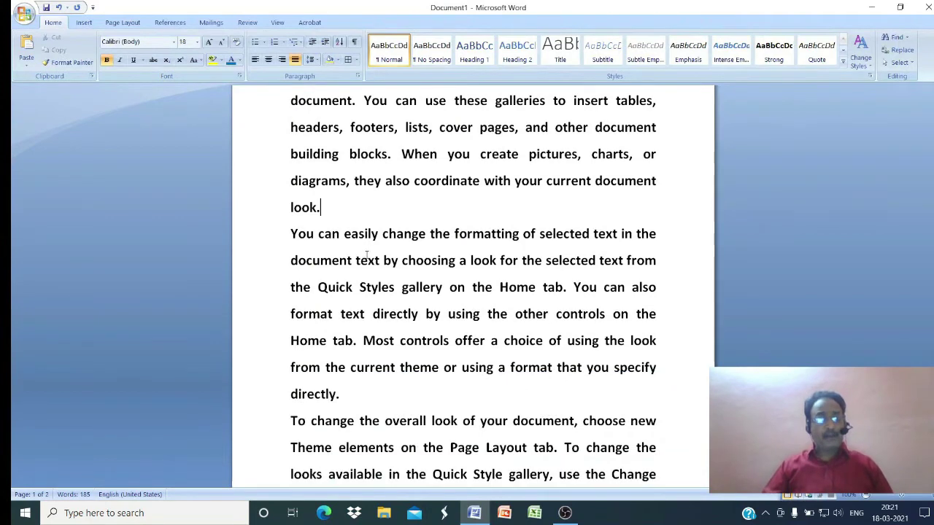
{"action": "scroll", "coordinate": [369, 257], "scroll_direction": "up", "scroll_amount": 4}
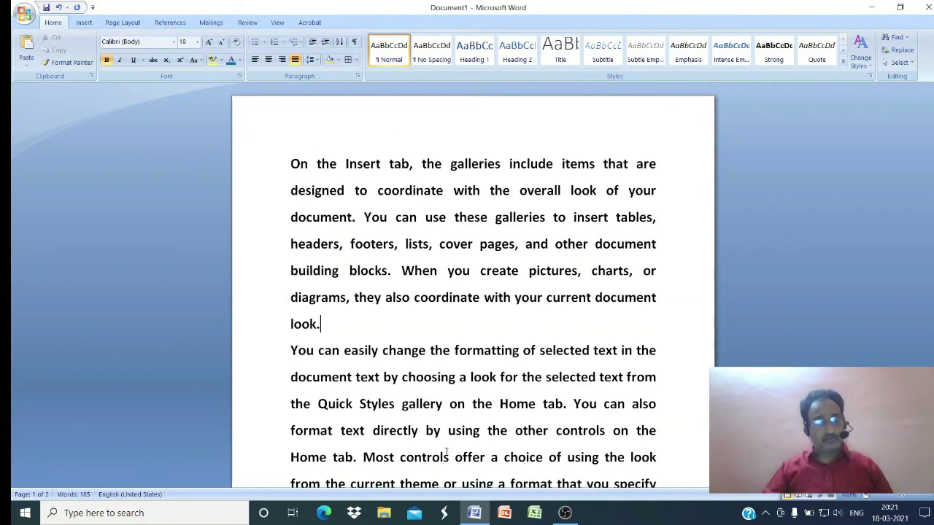
{"action": "left_click", "coordinate": [312, 60]}
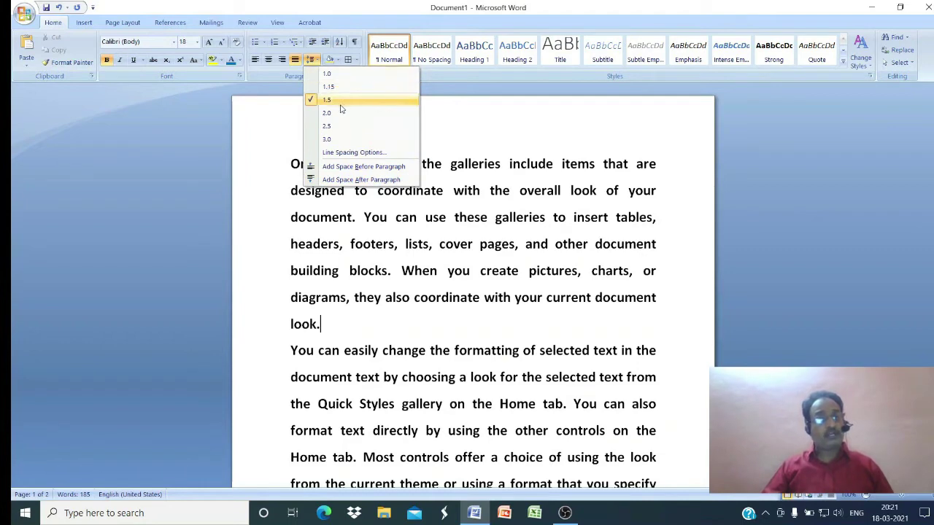
{"action": "left_click", "coordinate": [356, 153]}
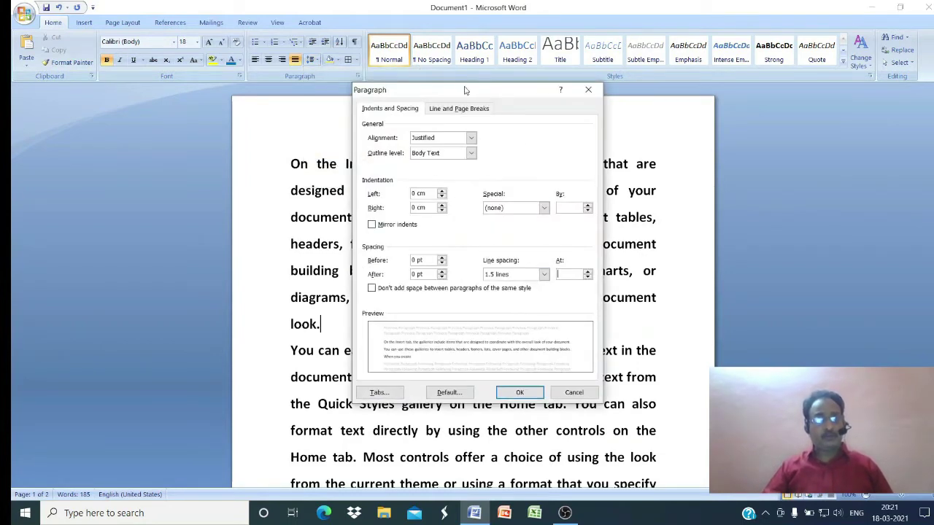
{"action": "left_click", "coordinate": [572, 393]}
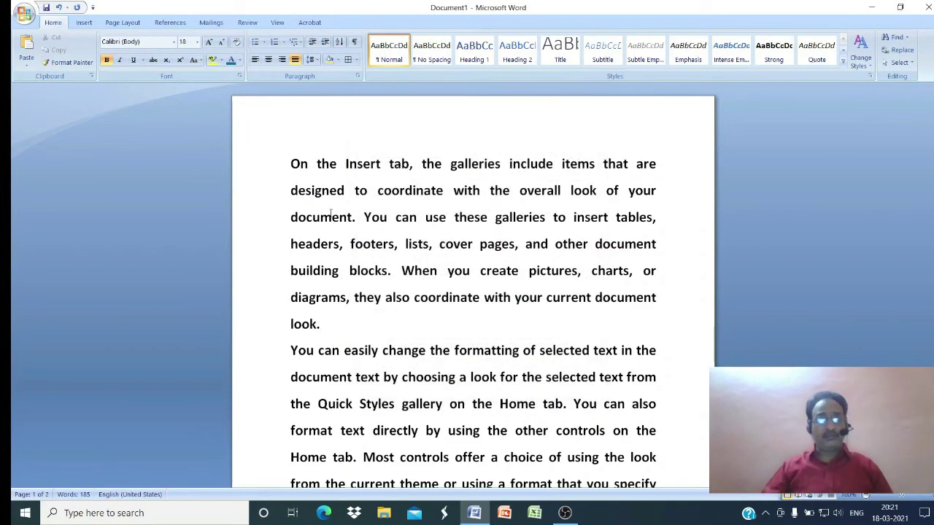
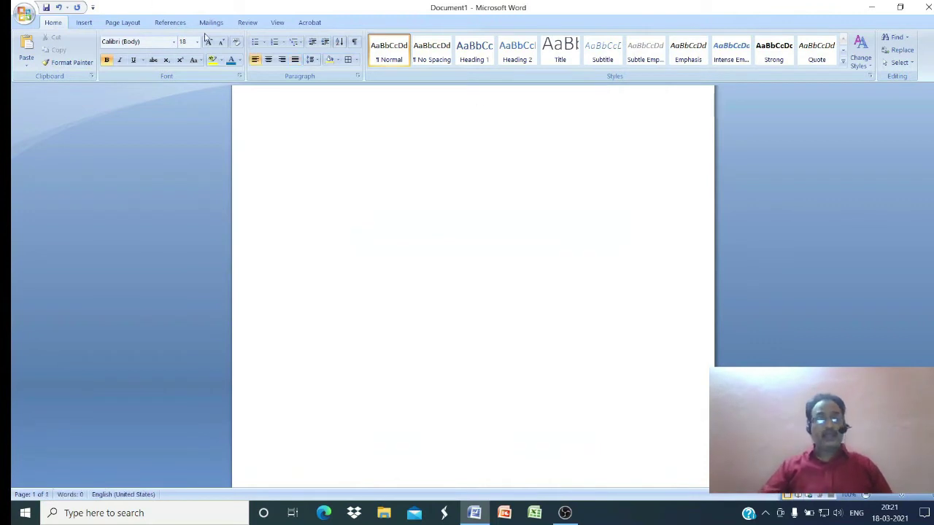
- Enter a list of six subjects on separate lines: TELUGU, HINDI, ENGLISH, MATHS, SCIENCE and SOCIAL
{"action": "scroll", "coordinate": [360, 250], "scroll_direction": "up", "scroll_amount": 1}
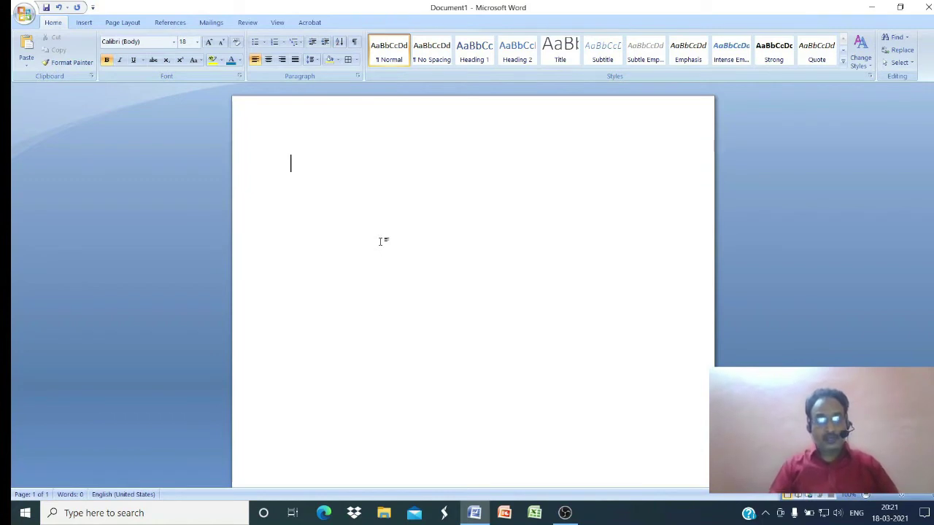
{"action": "type", "text": "TELUGU"}
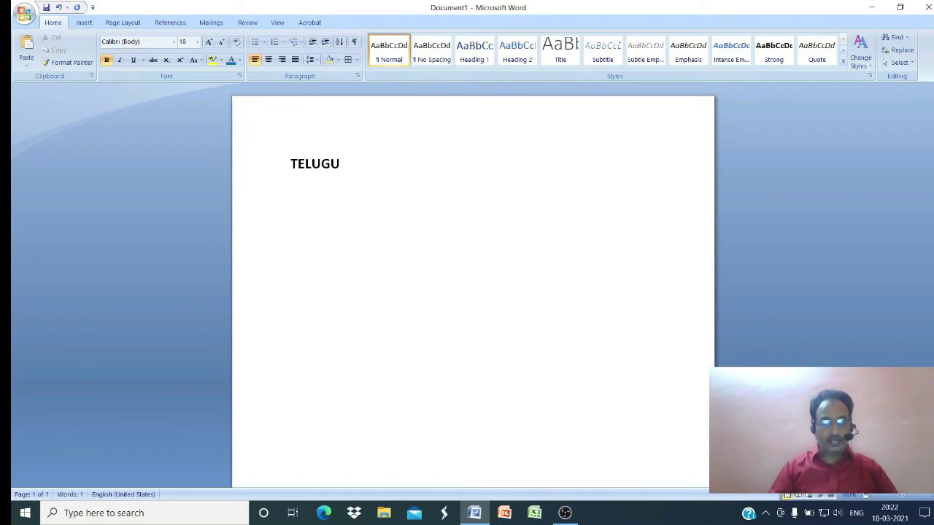
{"action": "key", "text": "Return"}
{"action": "type", "text": "HINDI "}
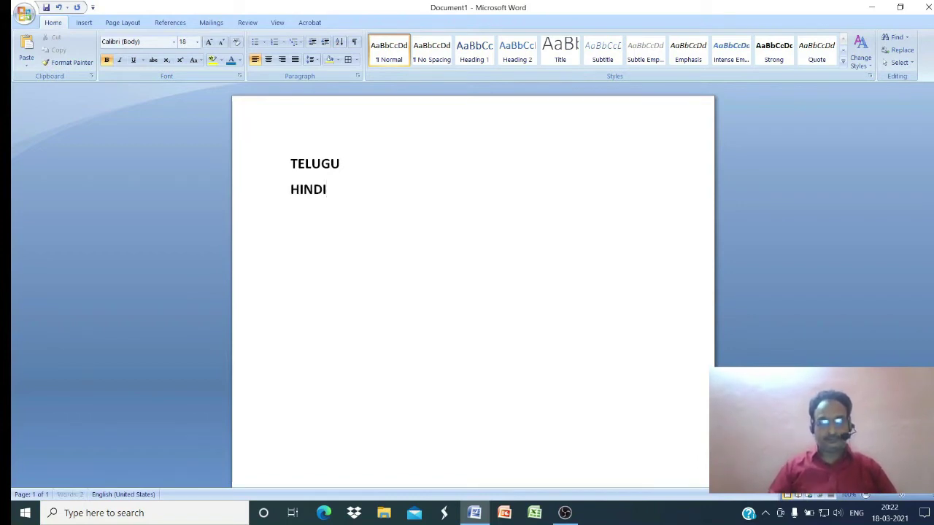
{"action": "type", "text": "ENGLISH"}
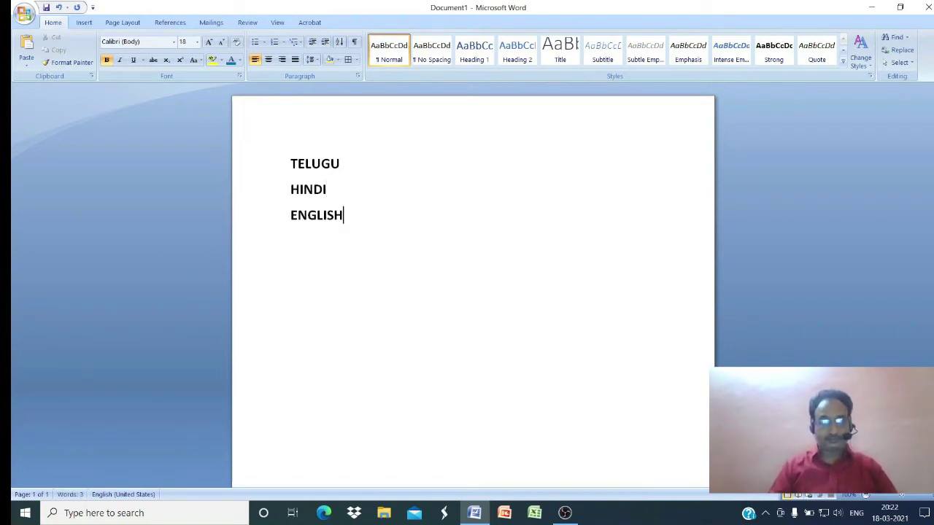
{"action": "key", "text": "Return"}
{"action": "type", "text": "MATHS SCI"}
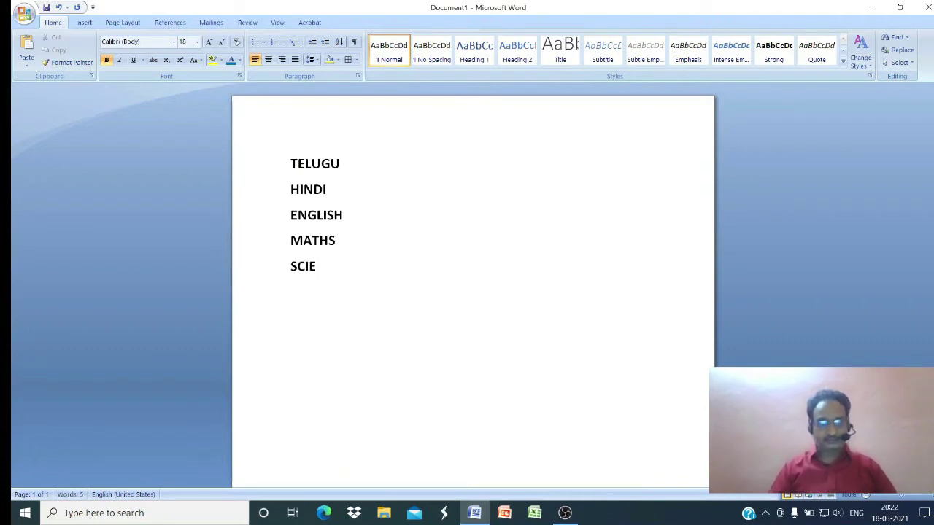
{"action": "type", "text": "E"}
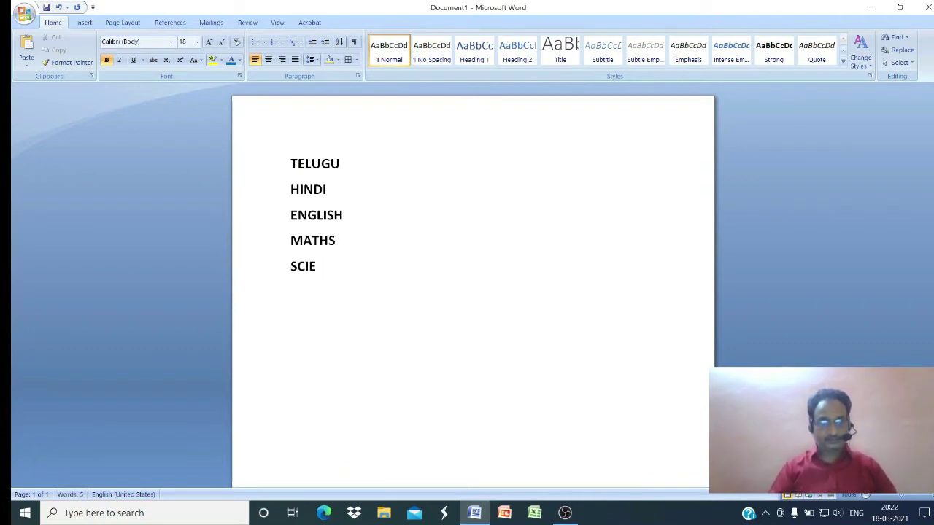
{"action": "type", "text": "NCE "}
{"action": "type", "text": "SOCI"}
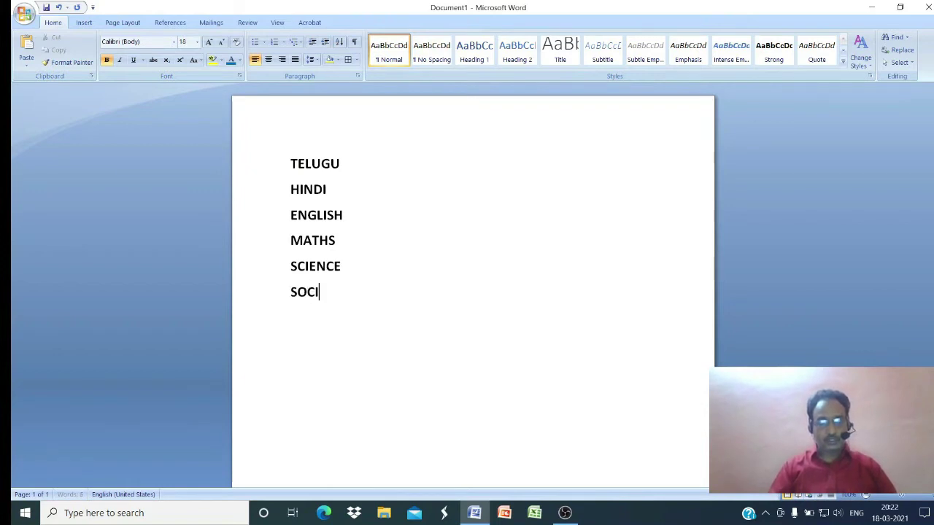
{"action": "type", "text": "AL"}
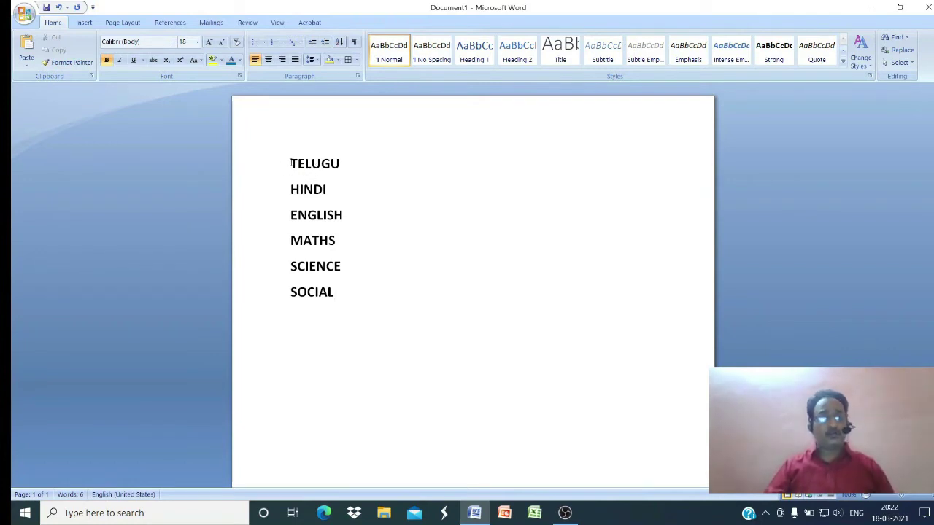
- Apply checkmark bullets to the six subject lines and increase their font size to 24
{"action": "left_click_drag", "start_coordinate": [289, 164], "coordinate": [371, 311]}
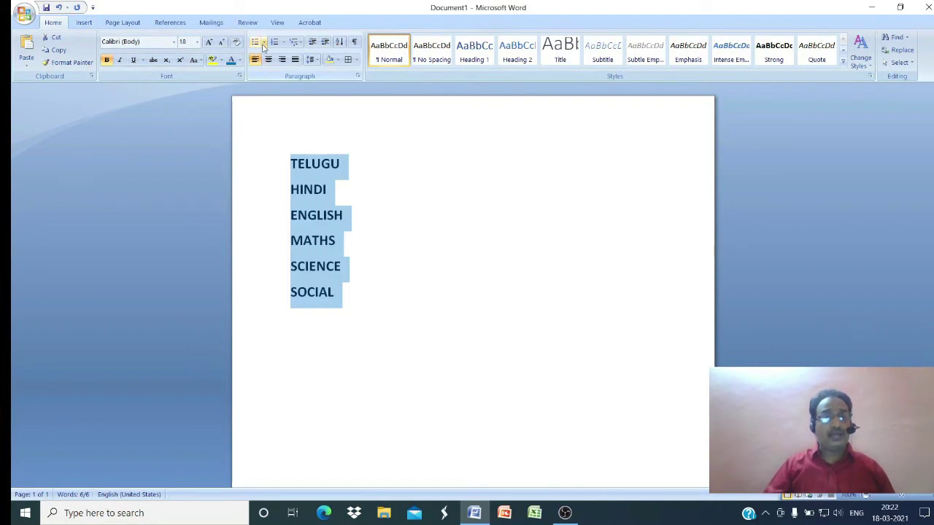
{"action": "left_click", "coordinate": [264, 45]}
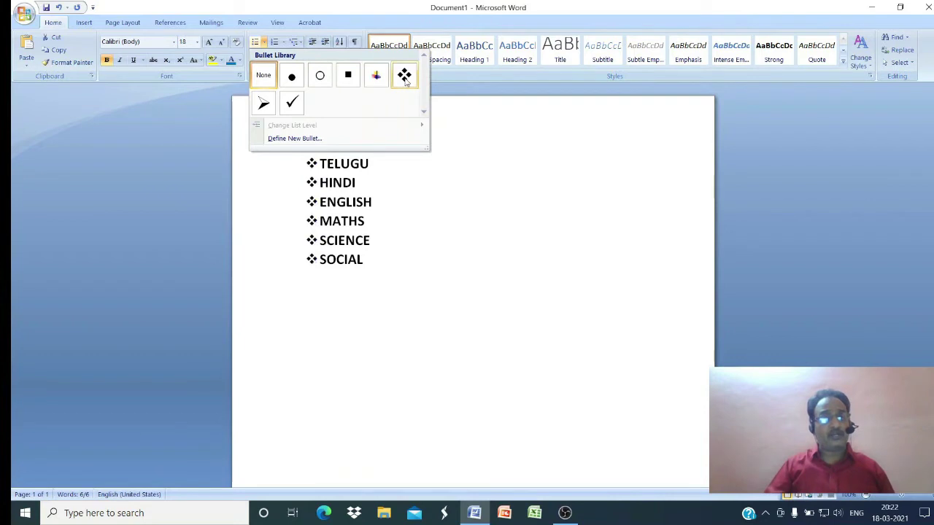
{"action": "left_click", "coordinate": [287, 104]}
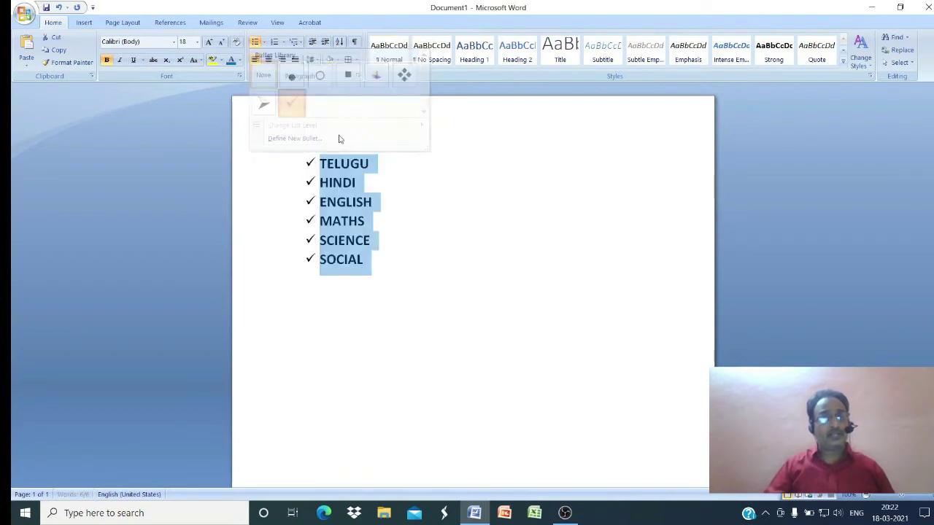
{"action": "left_click", "coordinate": [209, 42]}
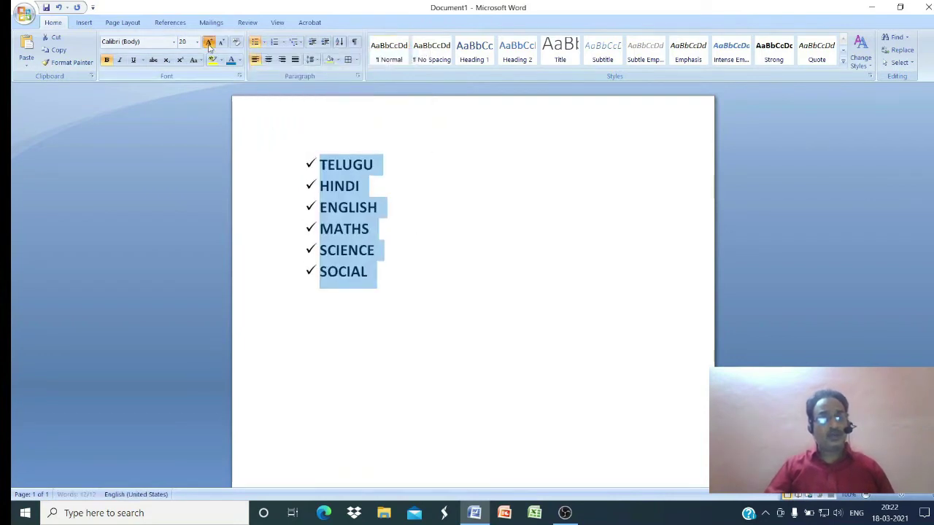
{"action": "left_click", "coordinate": [209, 41]}
{"action": "left_click", "coordinate": [209, 42]}
{"action": "left_click", "coordinate": [564, 221]}
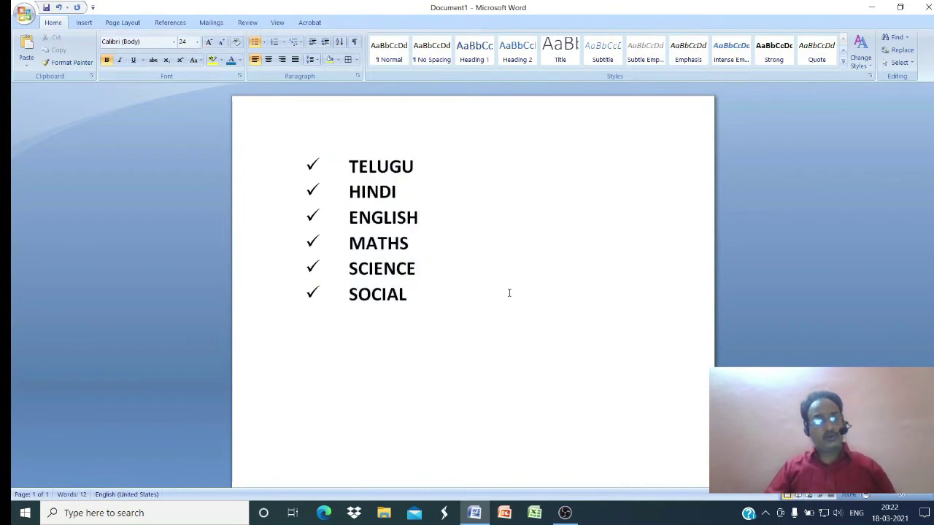
- Change the subject list to solid round bullets and colour it red, then clear the selection
{"action": "left_click_drag", "start_coordinate": [423, 273], "coordinate": [412, 295]}
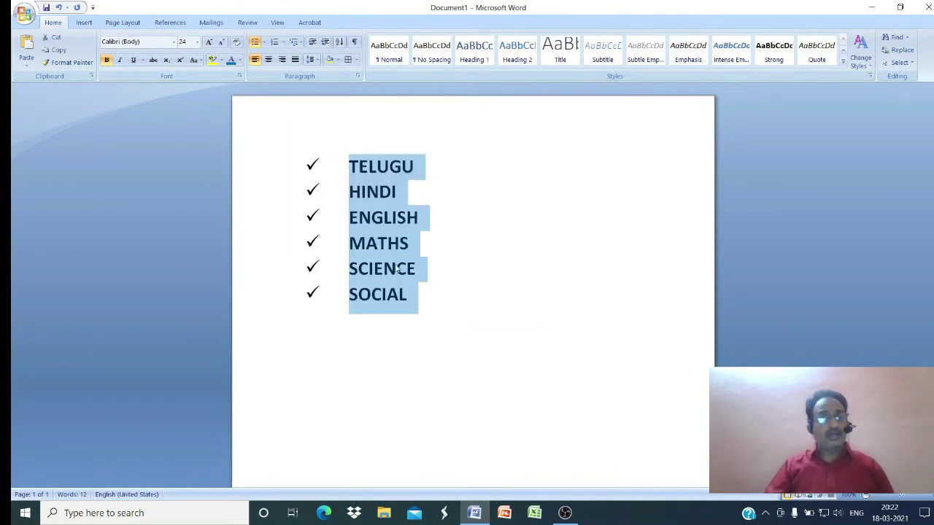
{"action": "left_click", "coordinate": [265, 45]}
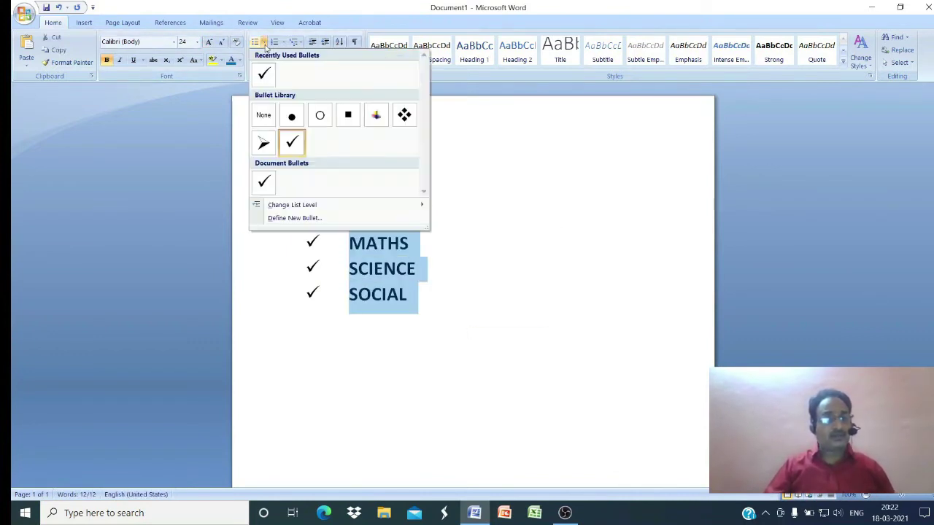
{"action": "left_click", "coordinate": [291, 120]}
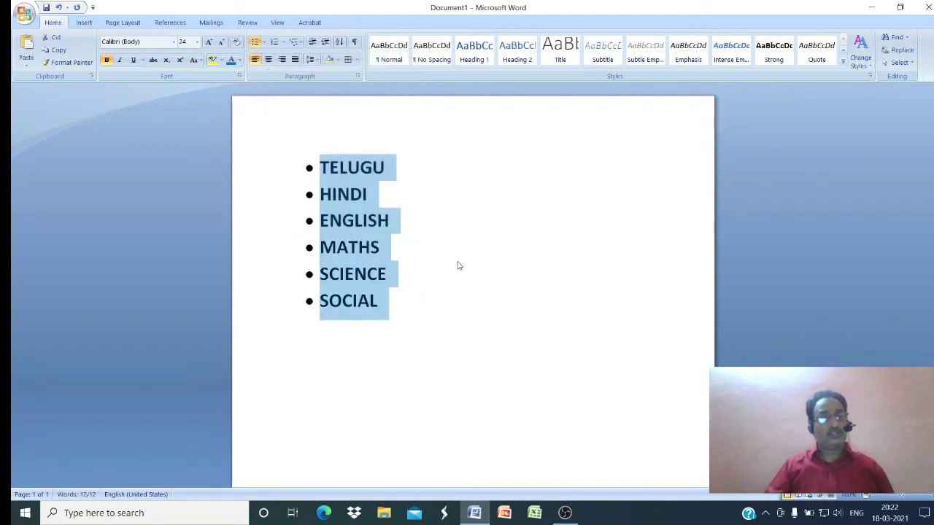
{"action": "left_click", "coordinate": [239, 59]}
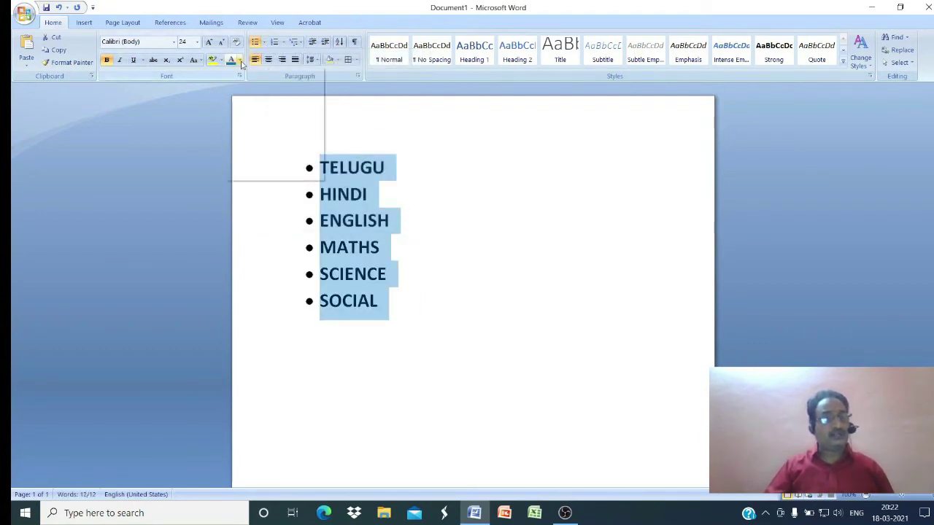
{"action": "left_click", "coordinate": [241, 161]}
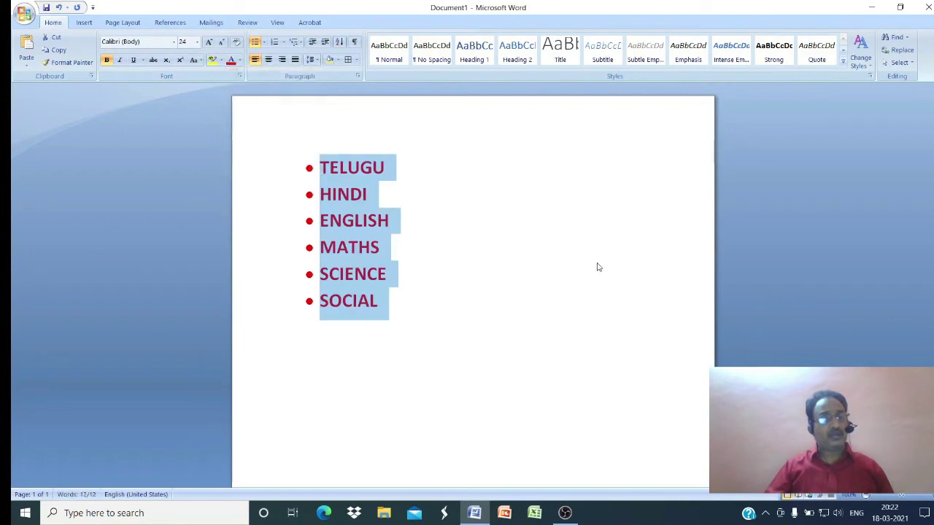
{"action": "left_click", "coordinate": [596, 262]}
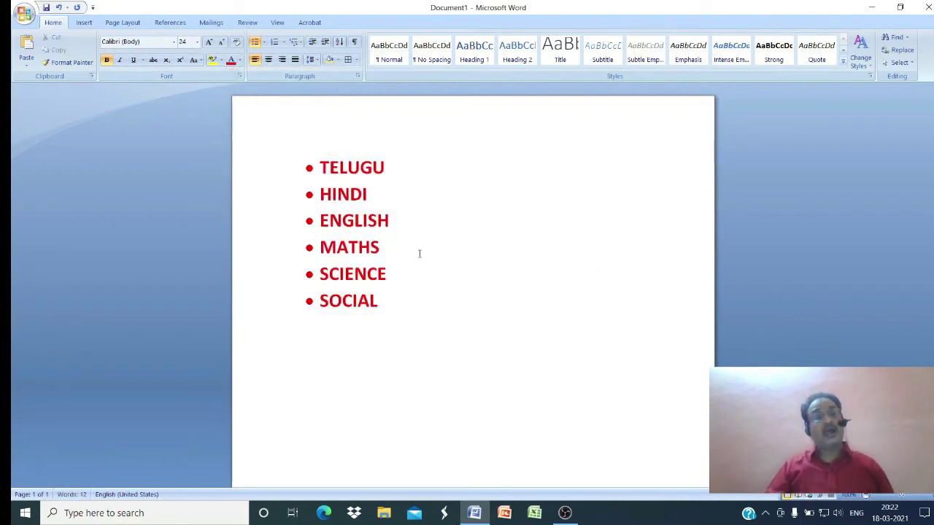
- Number the whole subject list in the 1. 2. 3. format, then switch it to the 1) 2) 3) format
{"action": "left_click_drag", "start_coordinate": [322, 168], "coordinate": [431, 333]}
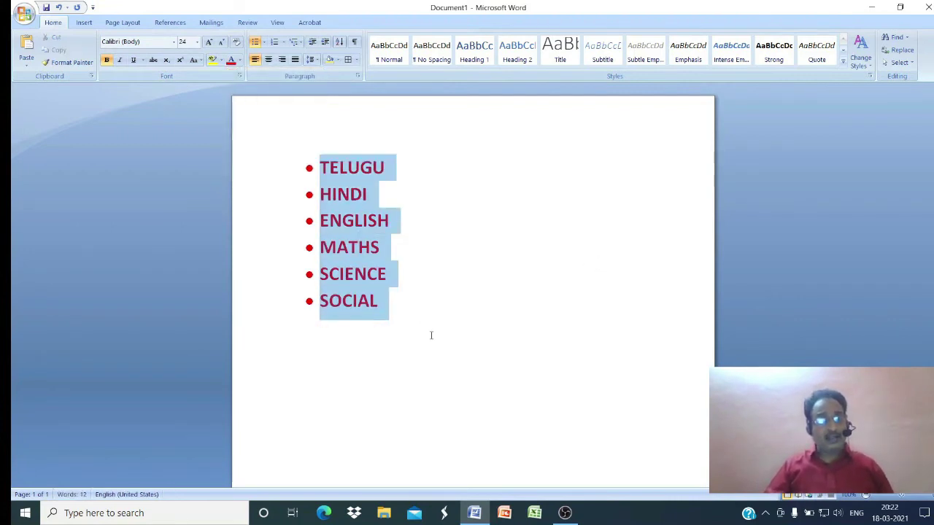
{"action": "left_click", "coordinate": [283, 43]}
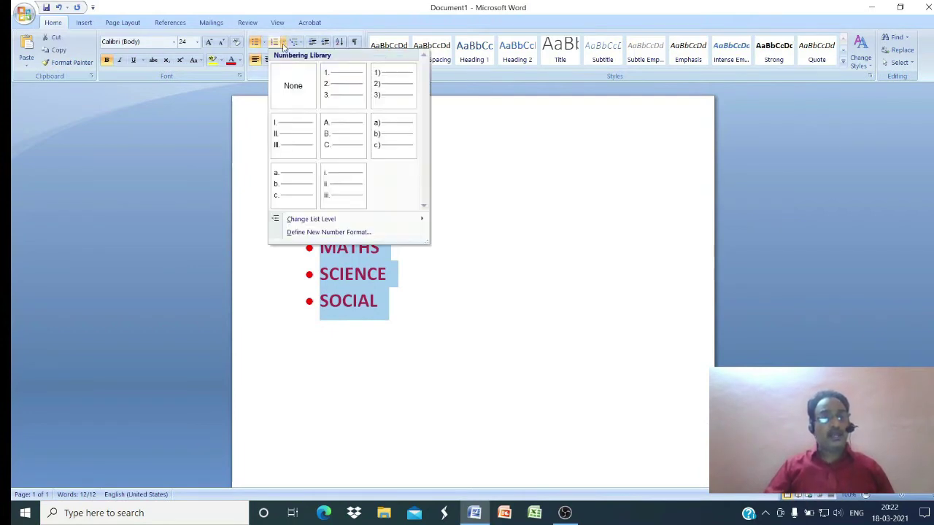
{"action": "left_click", "coordinate": [346, 108]}
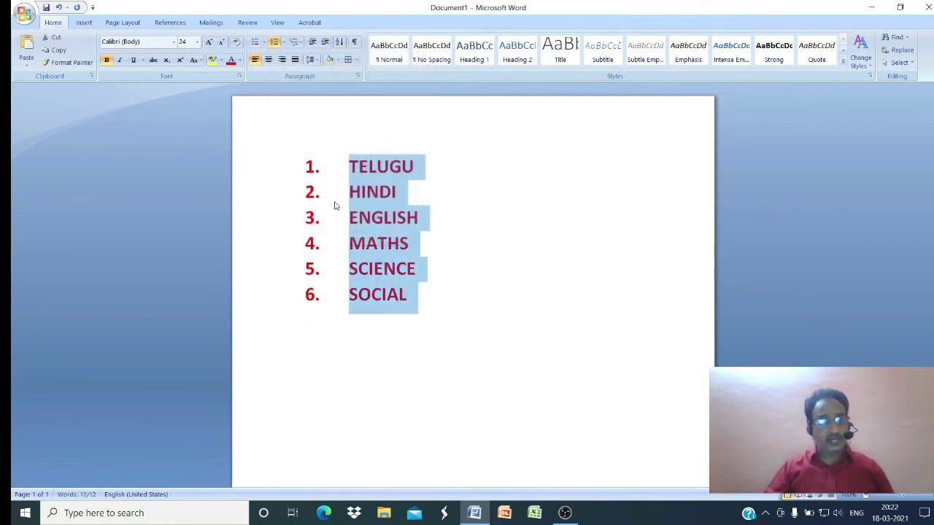
{"action": "left_click", "coordinate": [283, 43]}
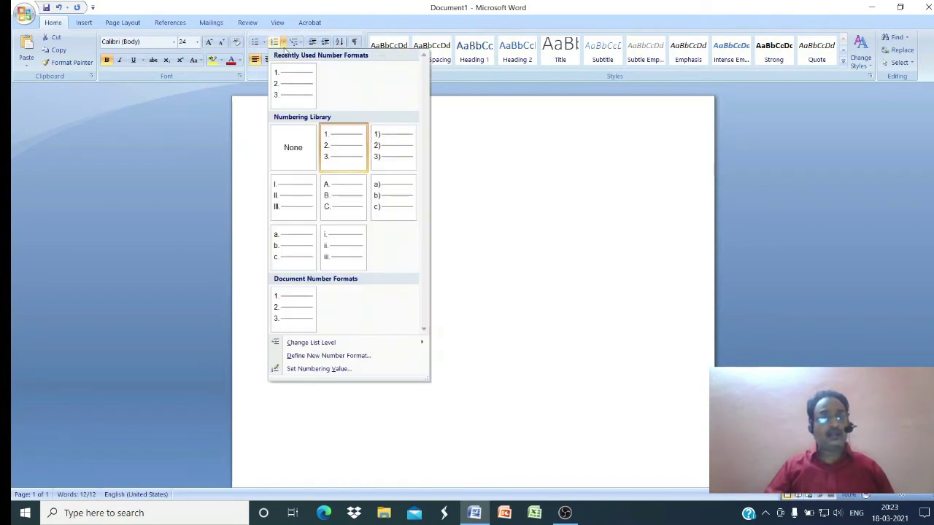
{"action": "left_click", "coordinate": [396, 167]}
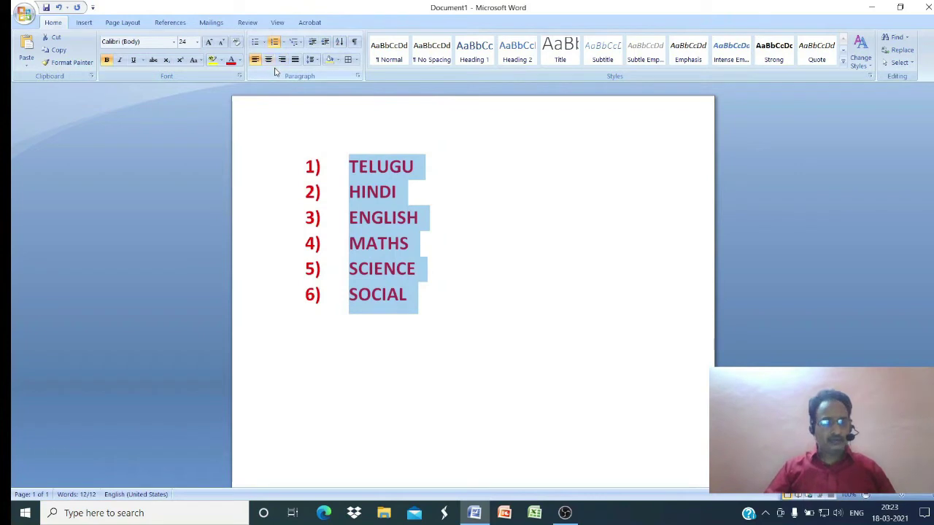
- Reduce the font size of the selected subject list to 18
{"action": "key", "text": "ctrl+shift+comma"}
{"action": "key", "text": "ctrl+shift+comma"}
{"action": "key", "text": "ctrl+shift+comma"}
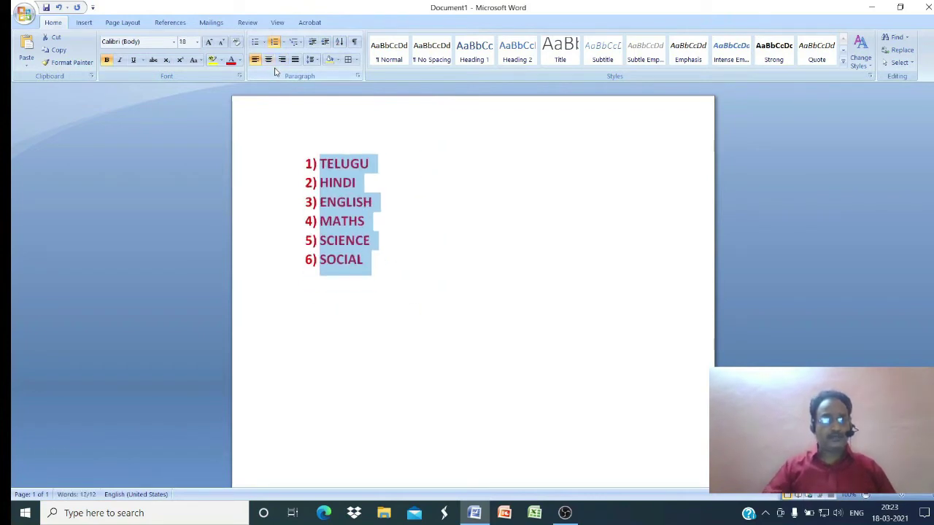
- Change the selected subject list's numbering to uppercase Roman numerals (I. II. III.)
{"action": "scroll", "coordinate": [461, 253], "scroll_direction": "up", "scroll_amount": 3}
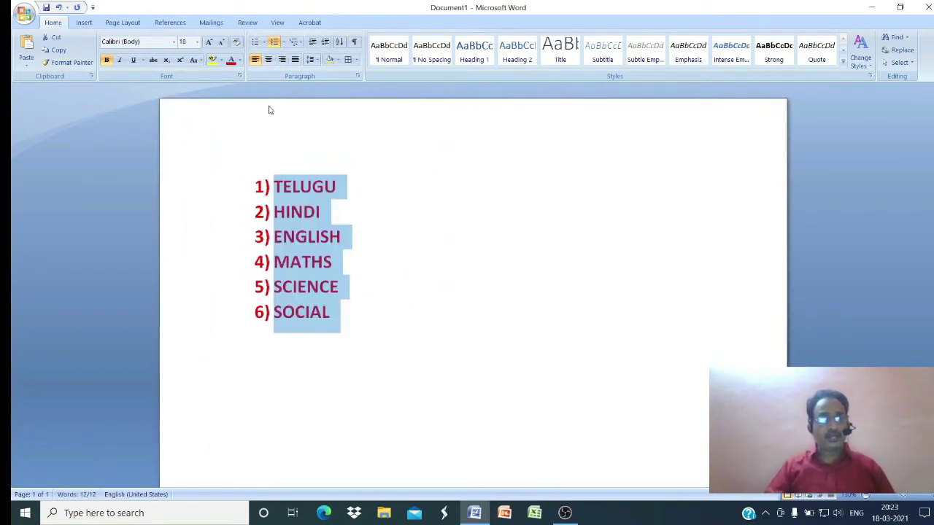
{"action": "left_click", "coordinate": [317, 63]}
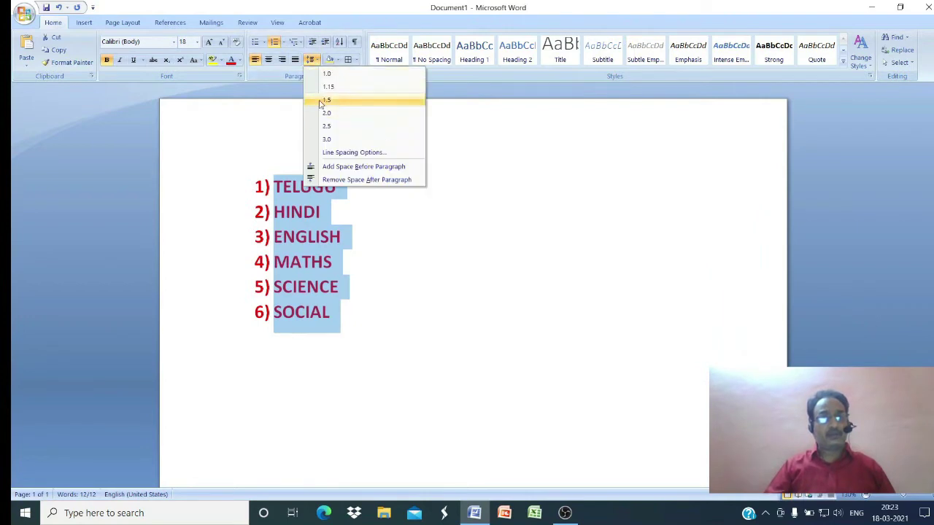
{"action": "left_click", "coordinate": [283, 43]}
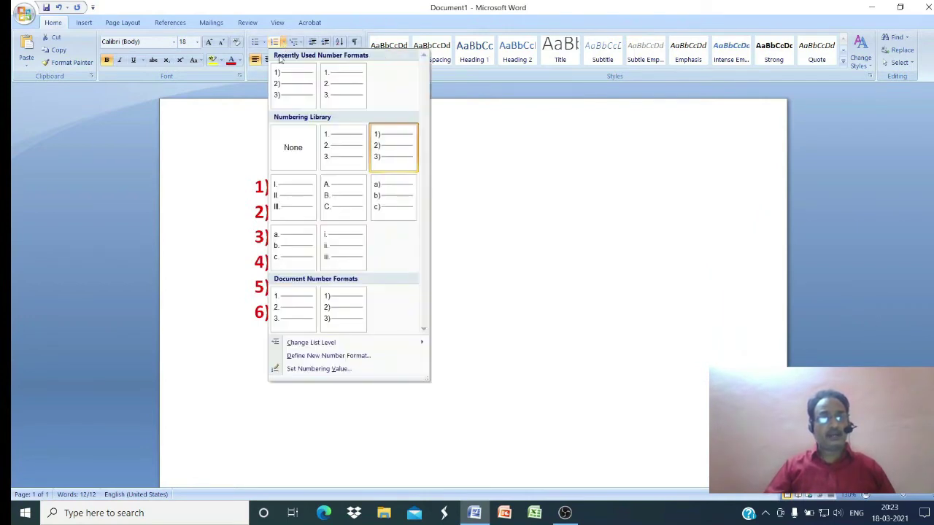
{"action": "left_click", "coordinate": [302, 212]}
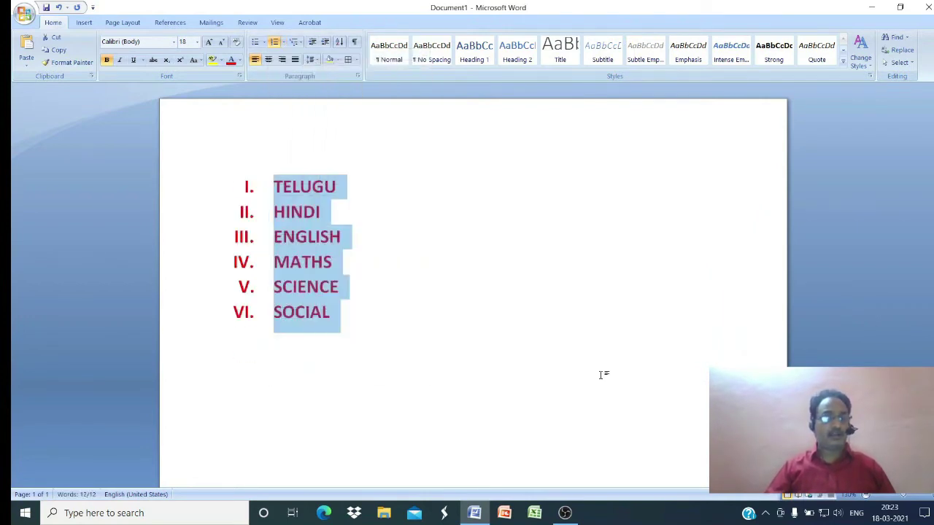
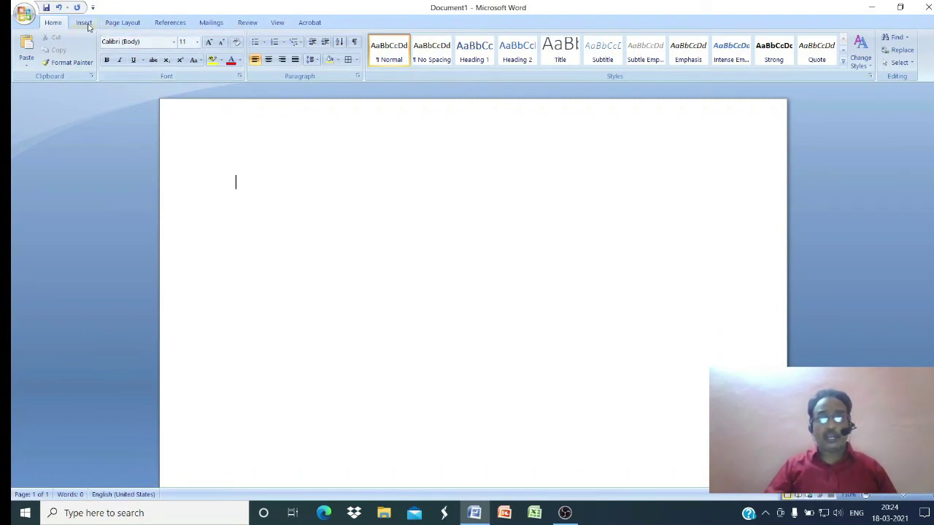
- Add the built-in CONFIDENTIAL 1 diagonal watermark to the blank page
{"action": "left_click", "coordinate": [124, 23]}
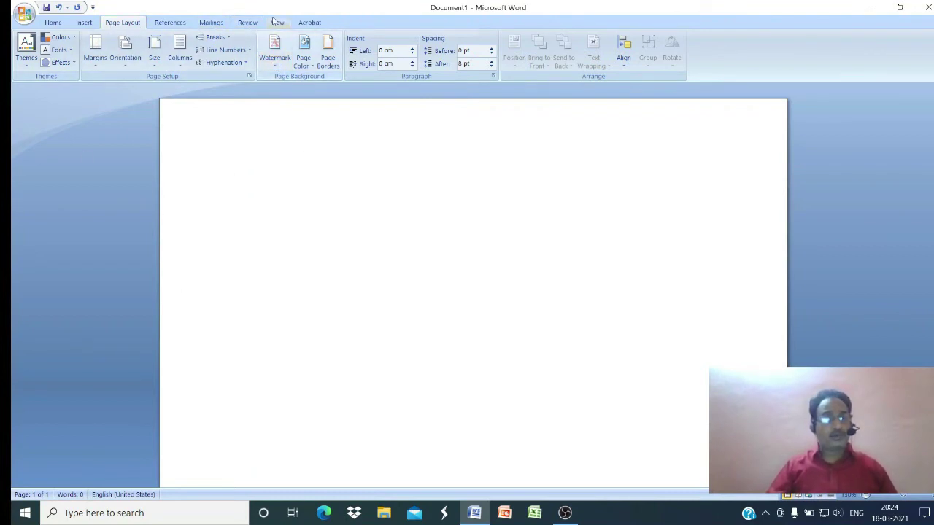
{"action": "left_click", "coordinate": [275, 68]}
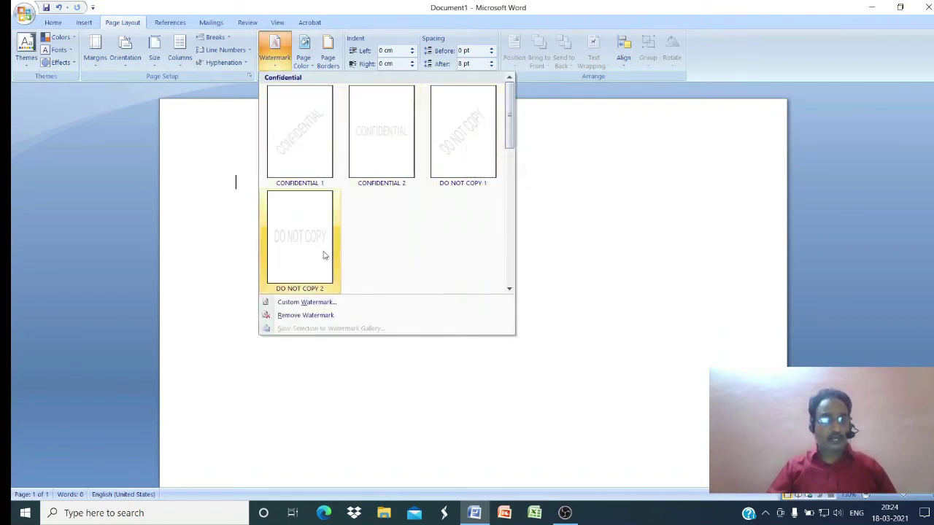
{"action": "left_click", "coordinate": [300, 156]}
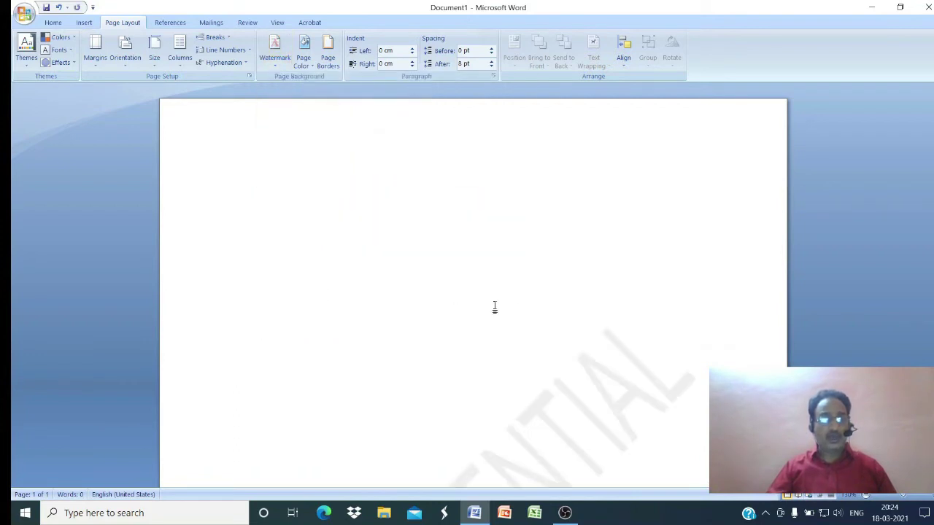
{"action": "scroll", "coordinate": [482, 271], "scroll_direction": "down", "scroll_amount": 5, "text": "ctrl"}
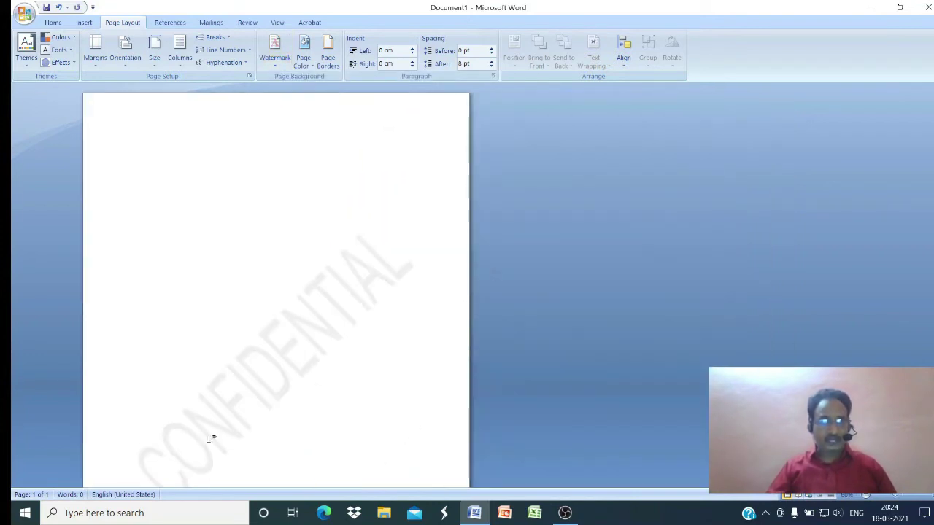
{"action": "scroll", "coordinate": [274, 295], "scroll_direction": "down", "scroll_amount": 2, "text": "ctrl"}
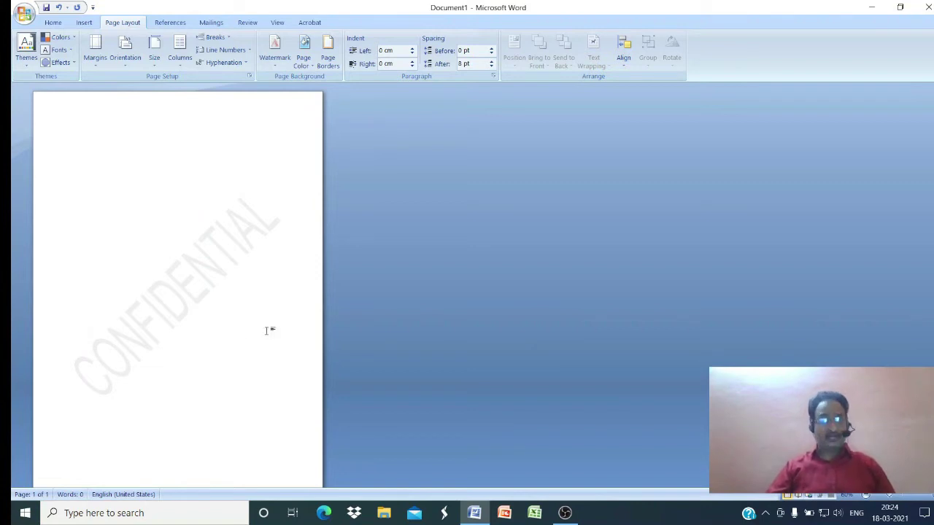
{"action": "scroll", "coordinate": [247, 297], "scroll_direction": "up", "scroll_amount": 1, "text": "ctrl"}
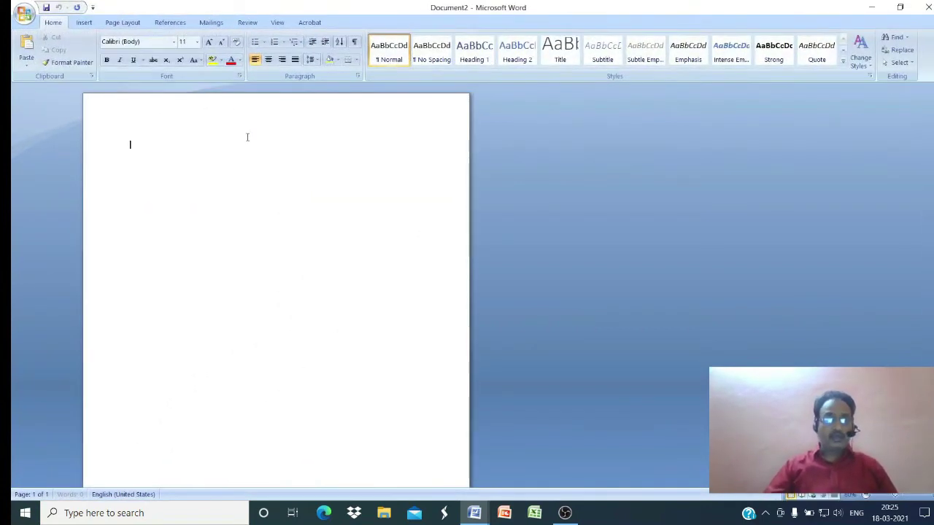
- Open the custom watermark settings for the new blank document
{"action": "left_click", "coordinate": [123, 22]}
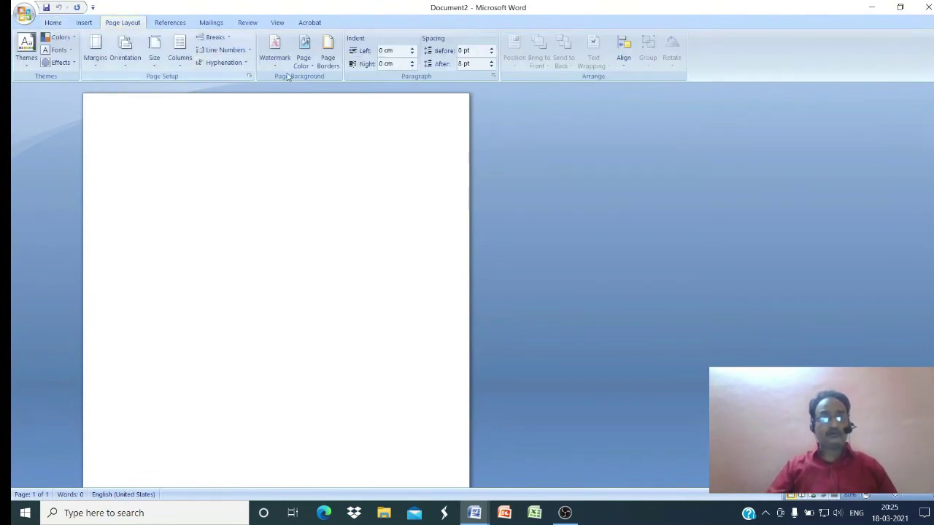
{"action": "left_click", "coordinate": [274, 51]}
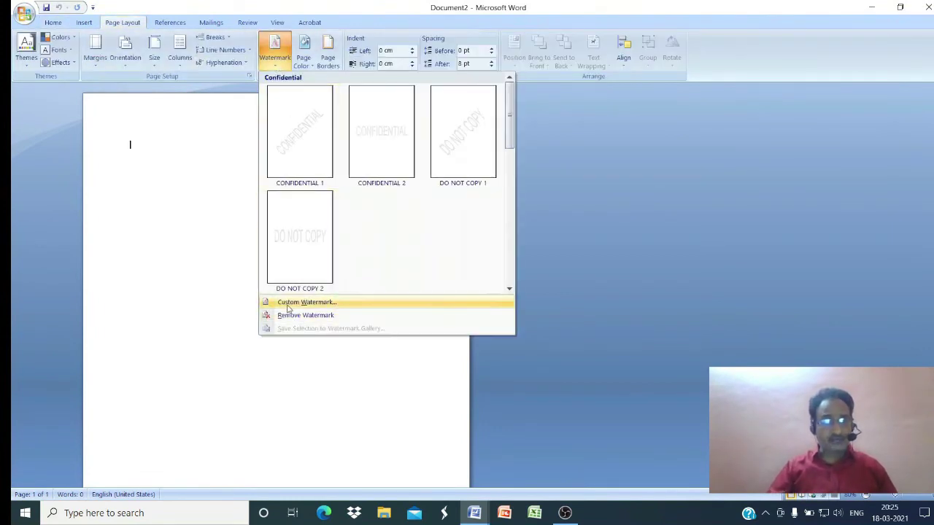
{"action": "left_click", "coordinate": [321, 304]}
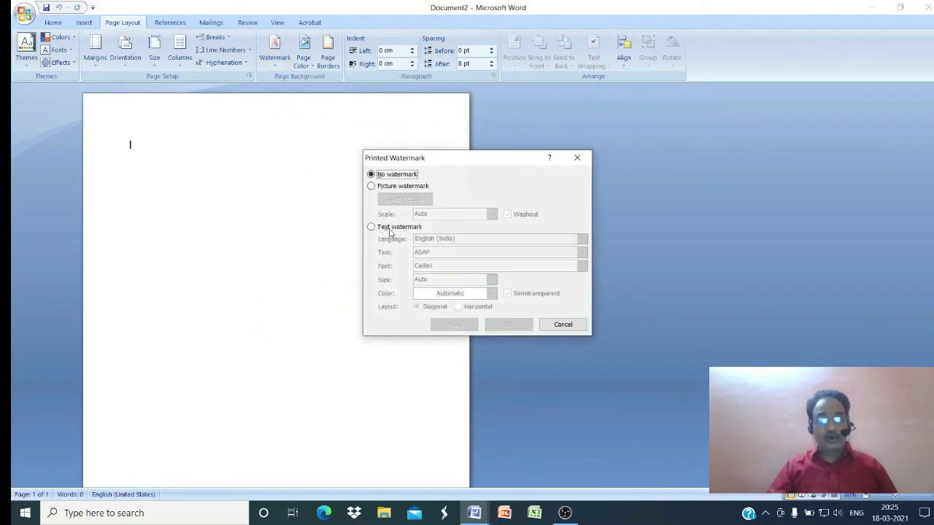
{"action": "left_click", "coordinate": [386, 187]}
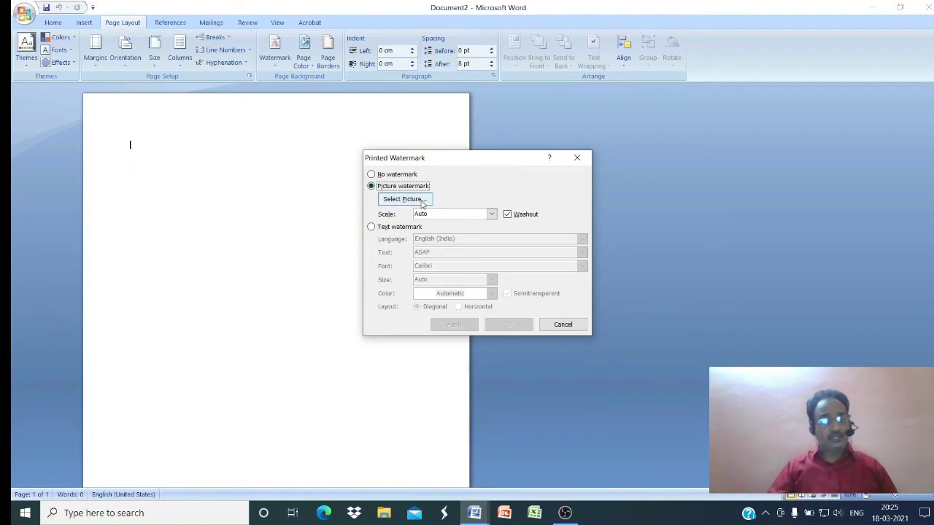
{"action": "left_click", "coordinate": [406, 199]}
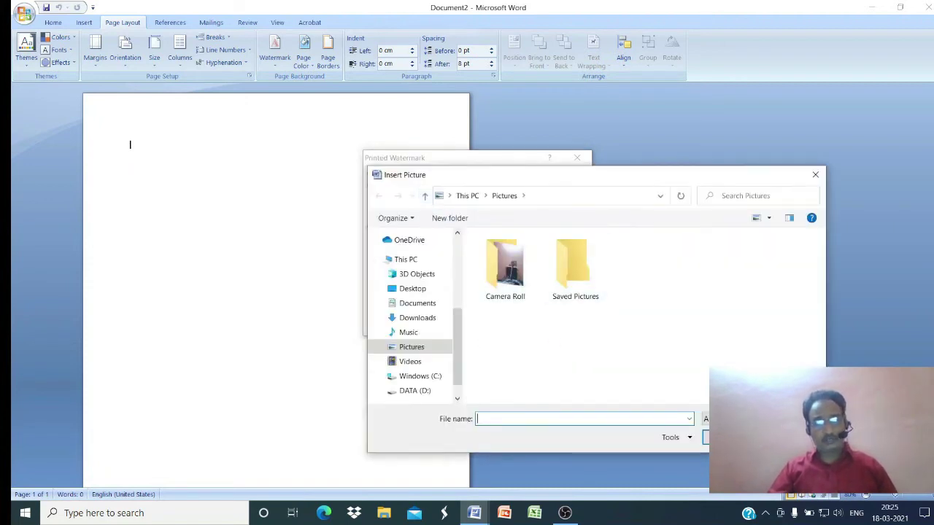
{"action": "left_click", "coordinate": [791, 438]}
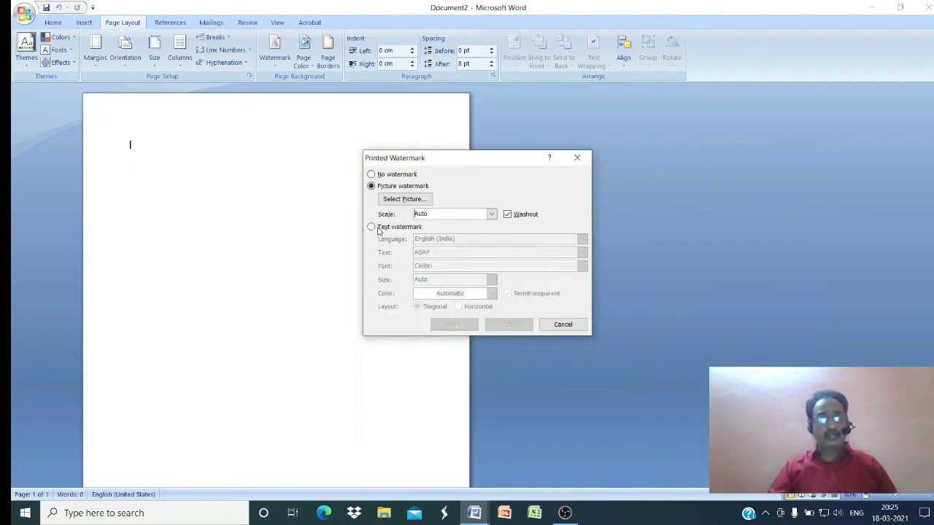
- Apply a diagonal custom text watermark reading BODHANA to the document and close the watermark settings
{"action": "left_click", "coordinate": [372, 228]}
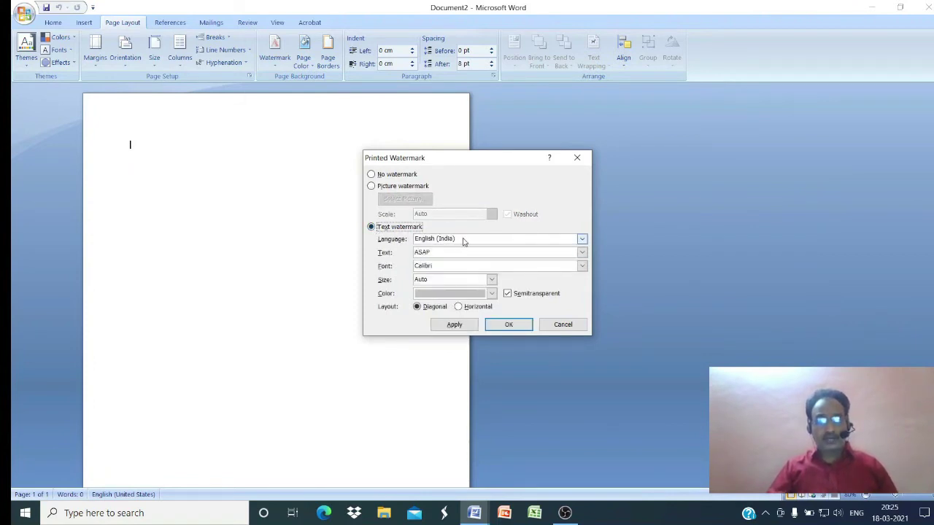
{"action": "left_click", "coordinate": [463, 240]}
{"action": "left_click", "coordinate": [454, 250]}
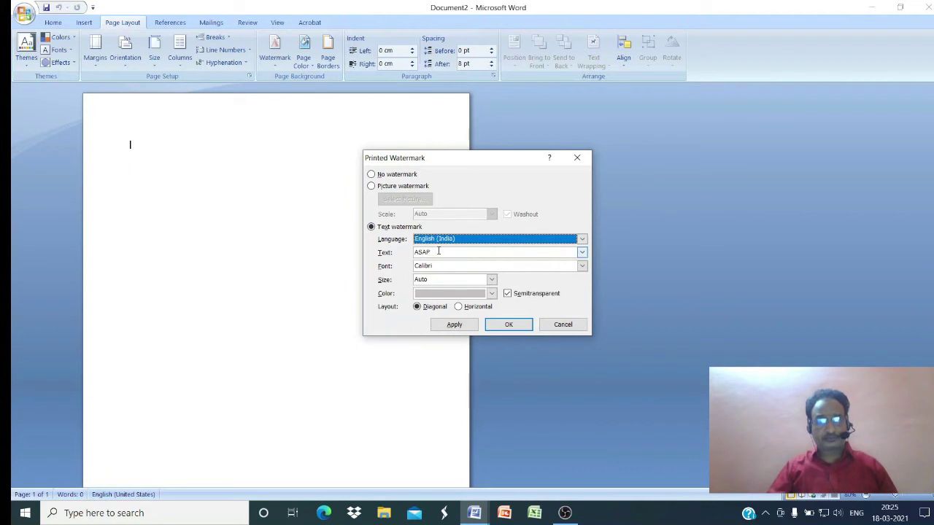
{"action": "left_click_drag", "start_coordinate": [438, 251], "coordinate": [347, 250]}
{"action": "type", "text": "b"}
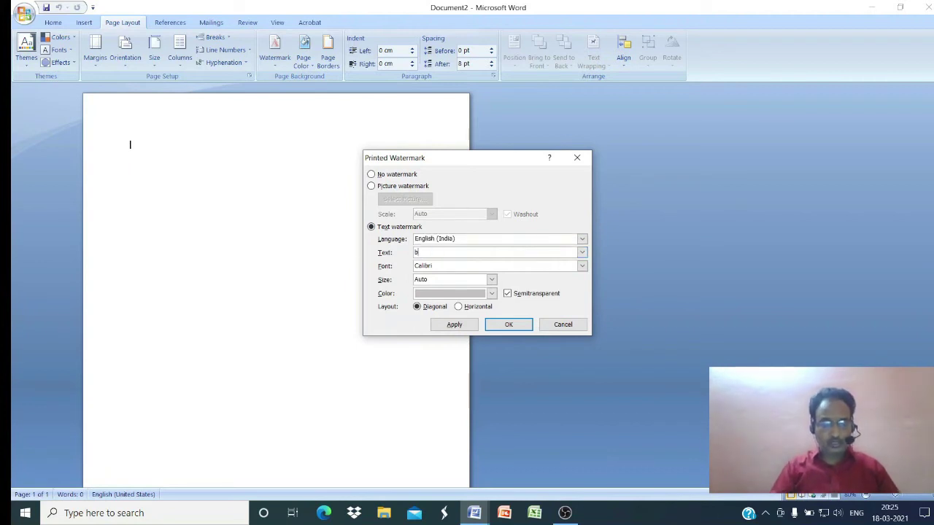
{"action": "key", "text": "BackSpace"}
{"action": "type", "text": "BODHANA"}
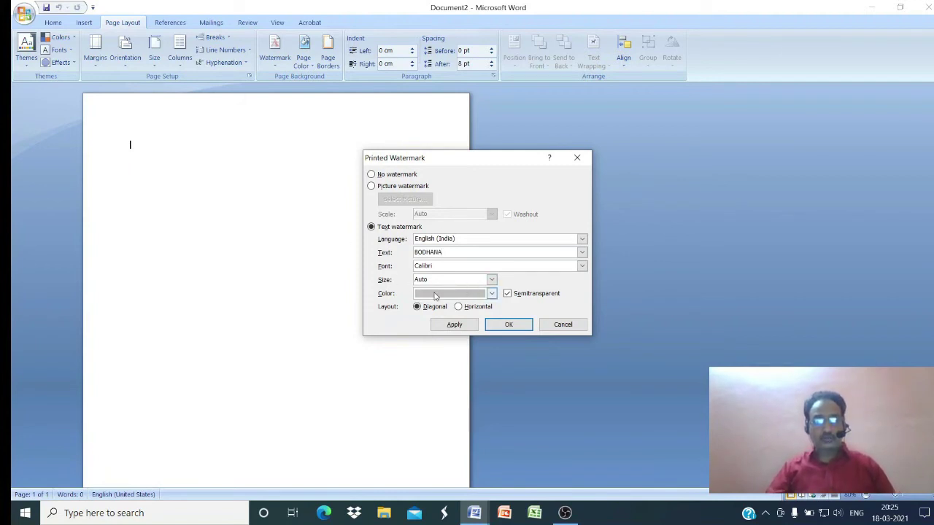
{"action": "left_click", "coordinate": [461, 329]}
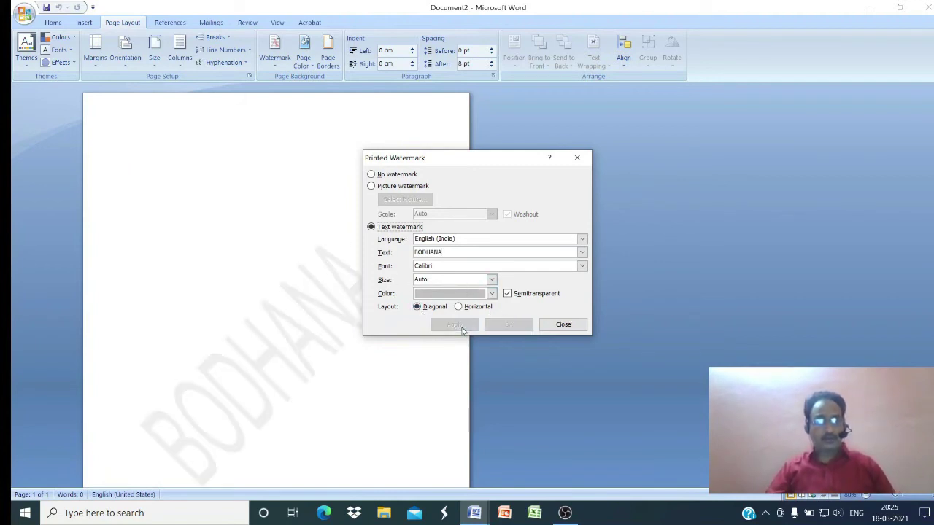
{"action": "left_click", "coordinate": [560, 324]}
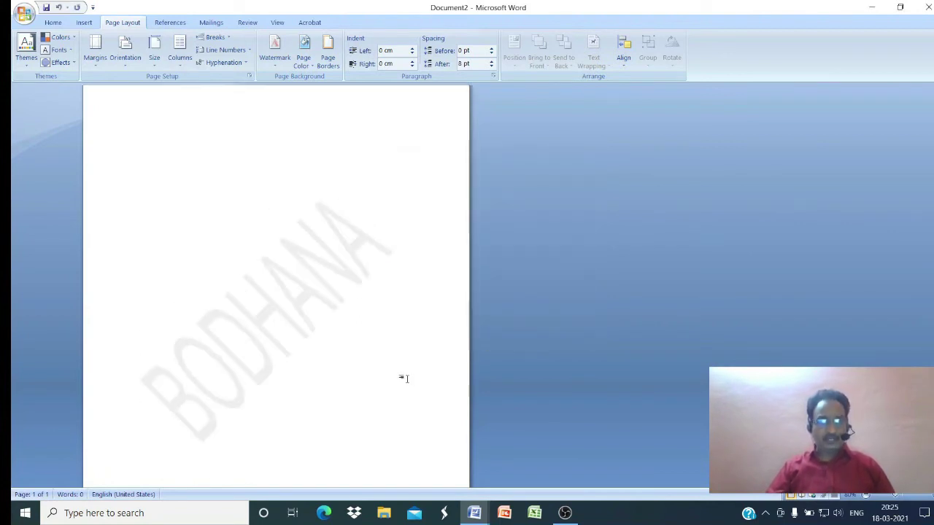
- Add three page breaks to extend the document to four pages and view the watermark across them
{"action": "key", "text": "ctrl+Return"}
{"action": "key", "text": "ctrl+Return"}
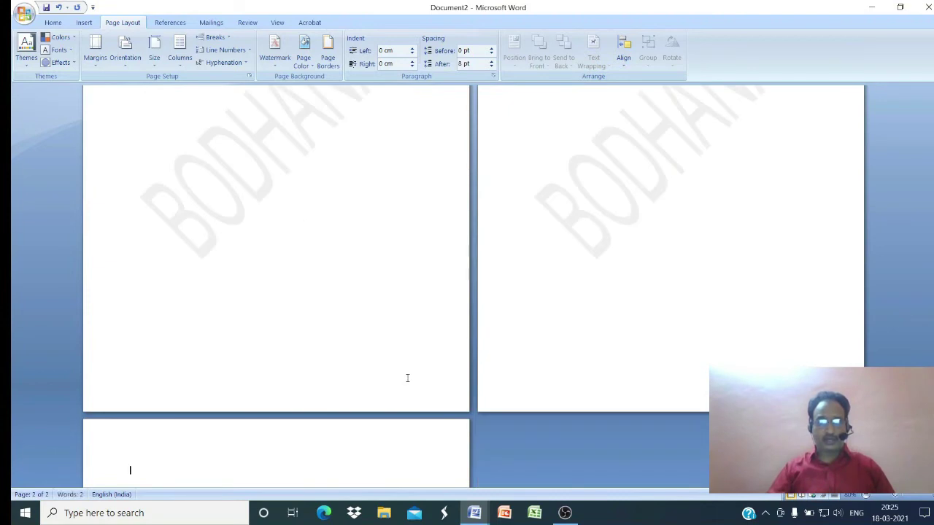
{"action": "key", "text": "ctrl+Return"}
{"action": "scroll", "coordinate": [302, 272], "scroll_direction": "down", "scroll_amount": 2, "text": "ctrl"}
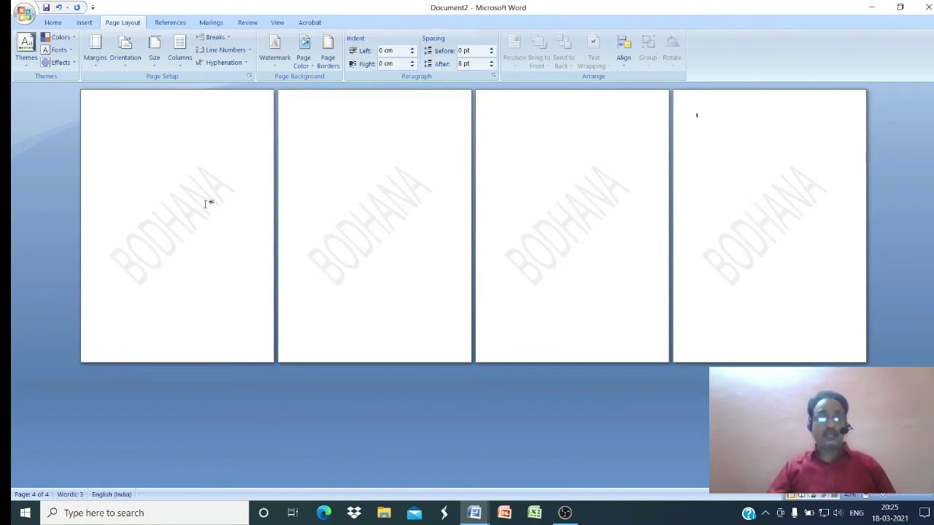
{"action": "scroll", "coordinate": [206, 204], "scroll_direction": "up", "scroll_amount": 6, "text": "ctrl"}
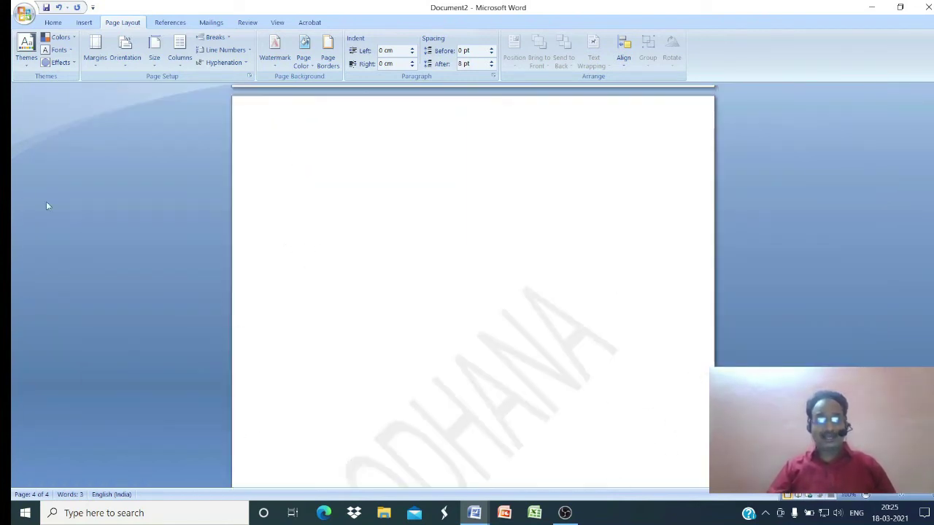
{"action": "scroll", "coordinate": [271, 311], "scroll_direction": "down", "scroll_amount": 3}
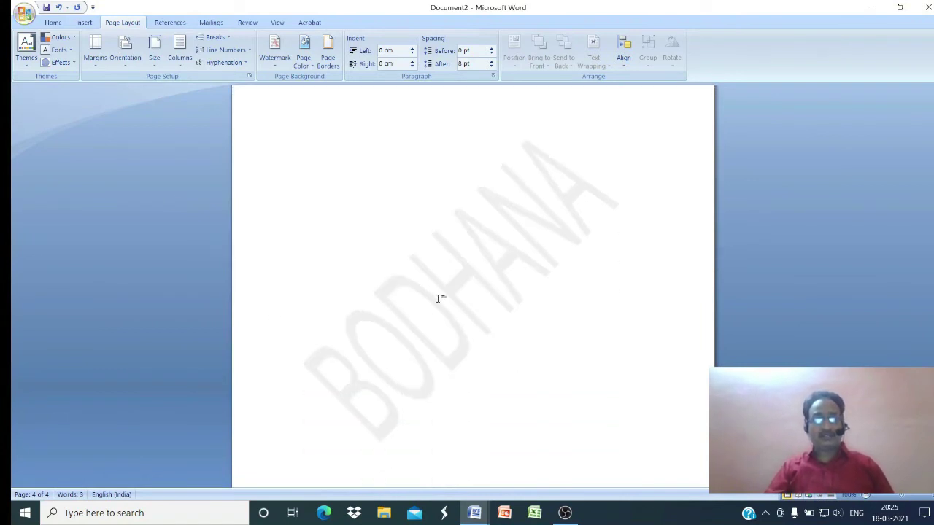
- Remove the BODHANA watermark from the document and check every page
{"action": "left_click", "coordinate": [273, 63]}
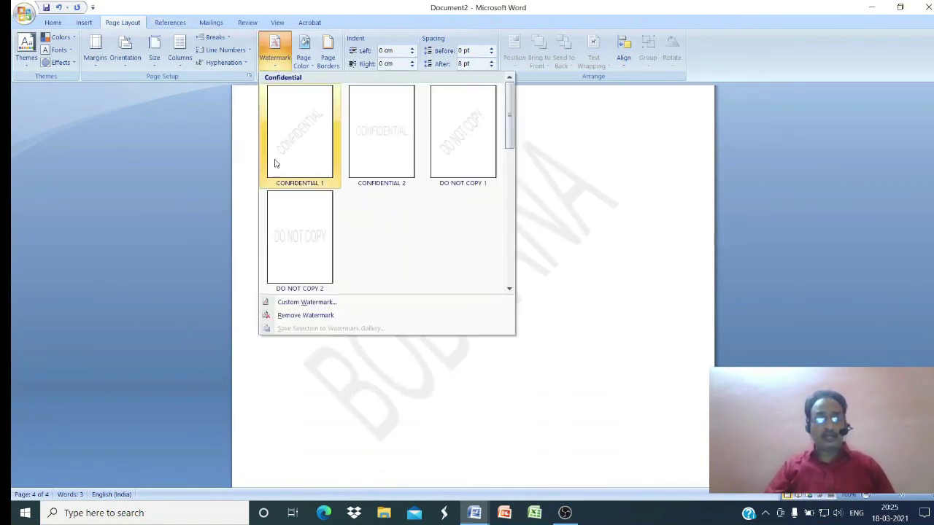
{"action": "left_click", "coordinate": [306, 316]}
{"action": "scroll", "coordinate": [385, 302], "scroll_direction": "down", "scroll_amount": 5, "text": "ctrl"}
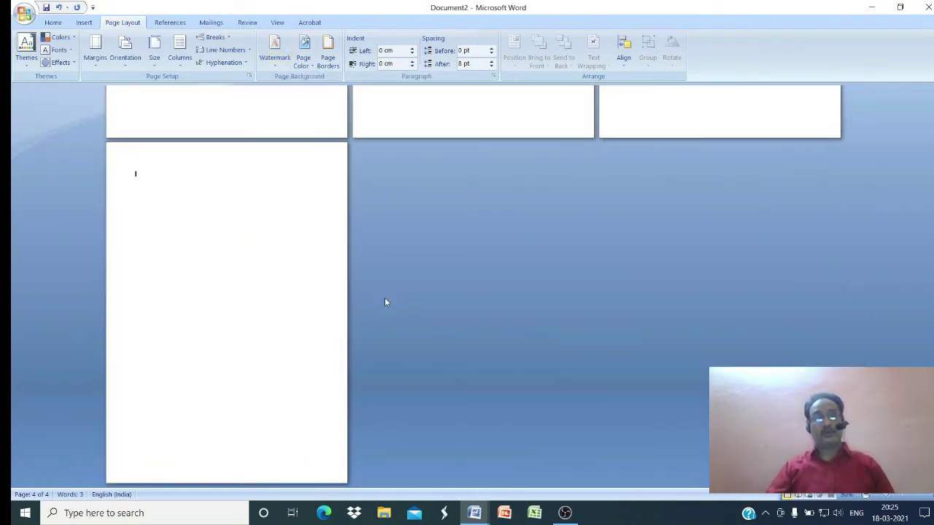
{"action": "scroll", "coordinate": [346, 316], "scroll_direction": "up", "scroll_amount": 8, "text": "ctrl"}
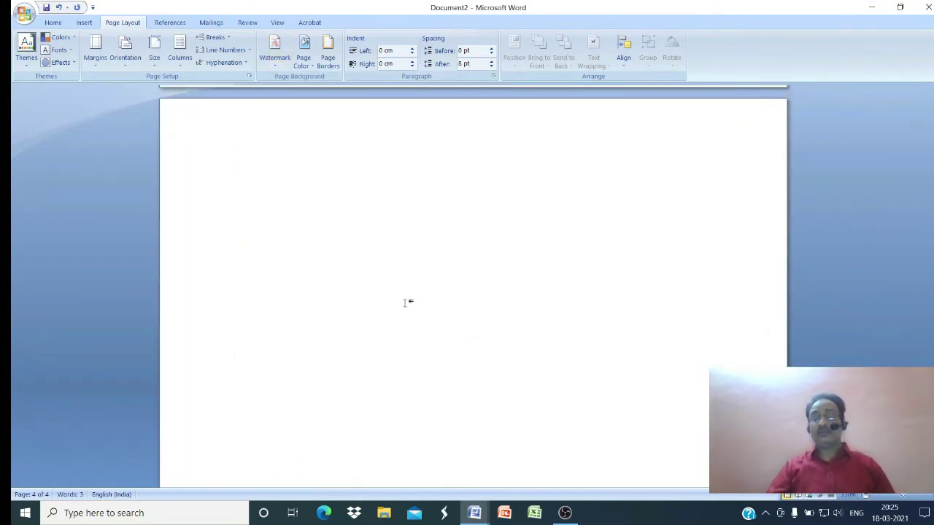
{"action": "scroll", "coordinate": [407, 302], "scroll_direction": "up", "scroll_amount": 10}
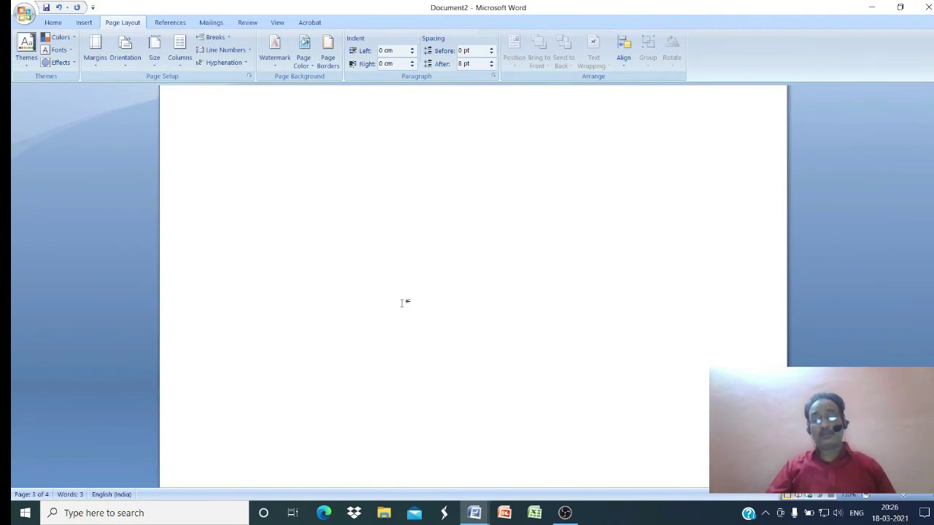
{"action": "scroll", "coordinate": [406, 304], "scroll_direction": "up", "scroll_amount": 3}
{"action": "scroll", "coordinate": [398, 305], "scroll_direction": "down", "scroll_amount": 3}
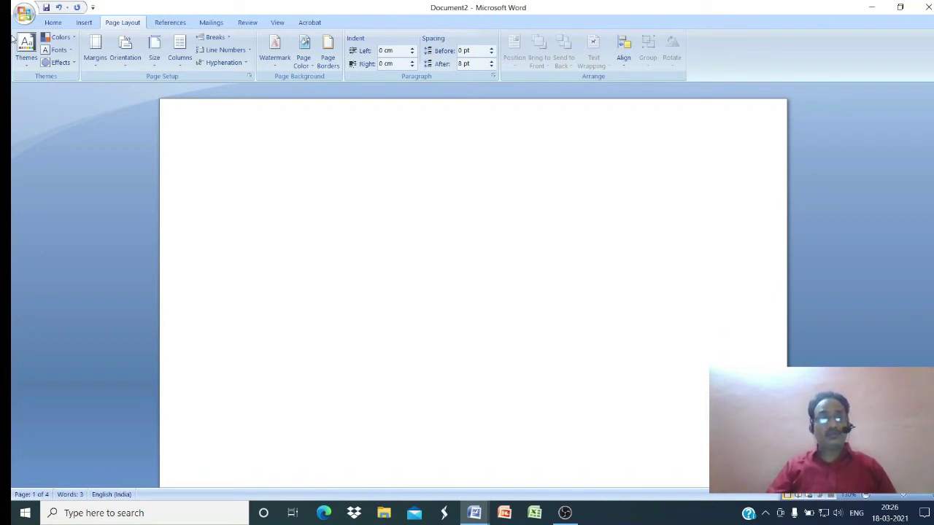
{"action": "left_click", "coordinate": [85, 23]}
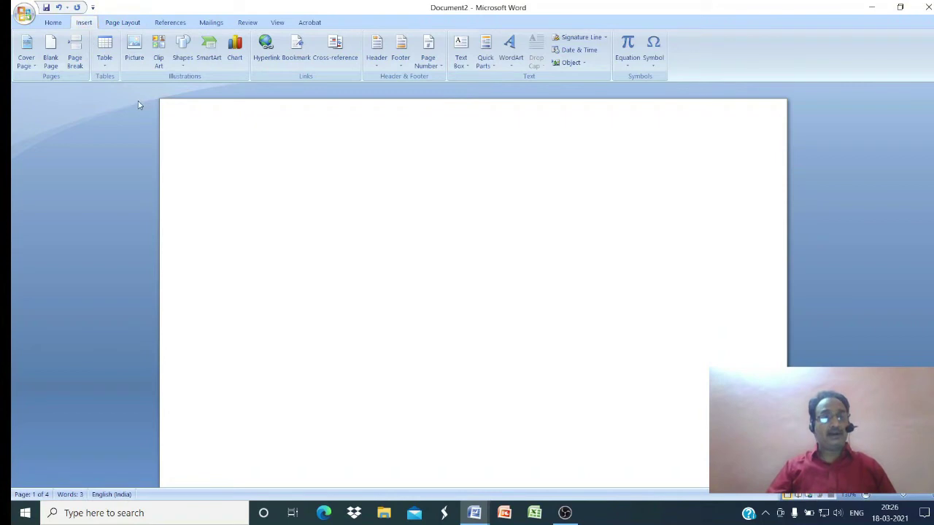
{"action": "left_click", "coordinate": [134, 50]}
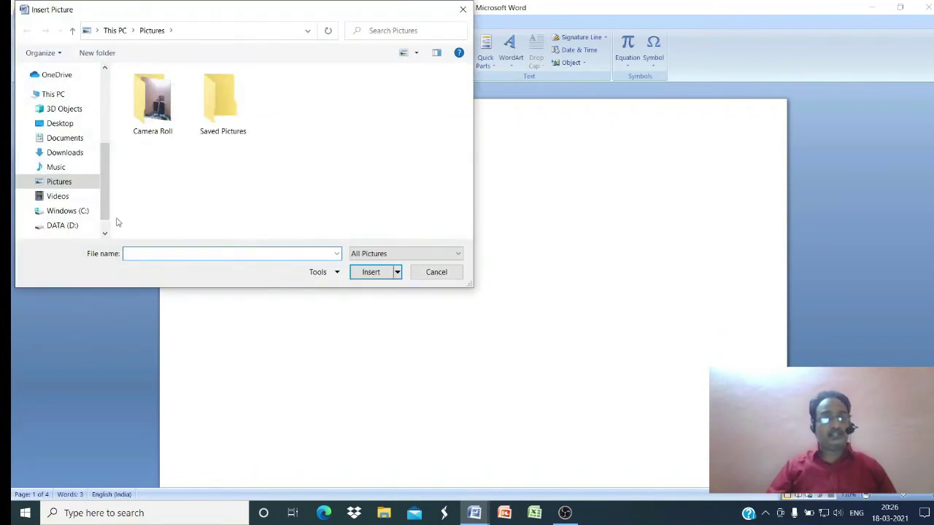
{"action": "left_click", "coordinate": [217, 100]}
{"action": "double_click", "coordinate": [152, 109]}
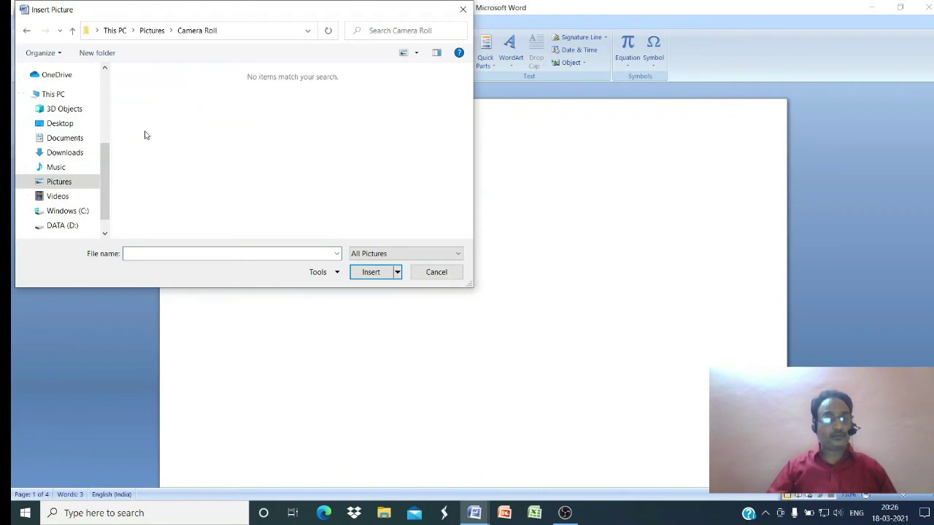
{"action": "left_click_drag", "start_coordinate": [107, 171], "coordinate": [118, 95]}
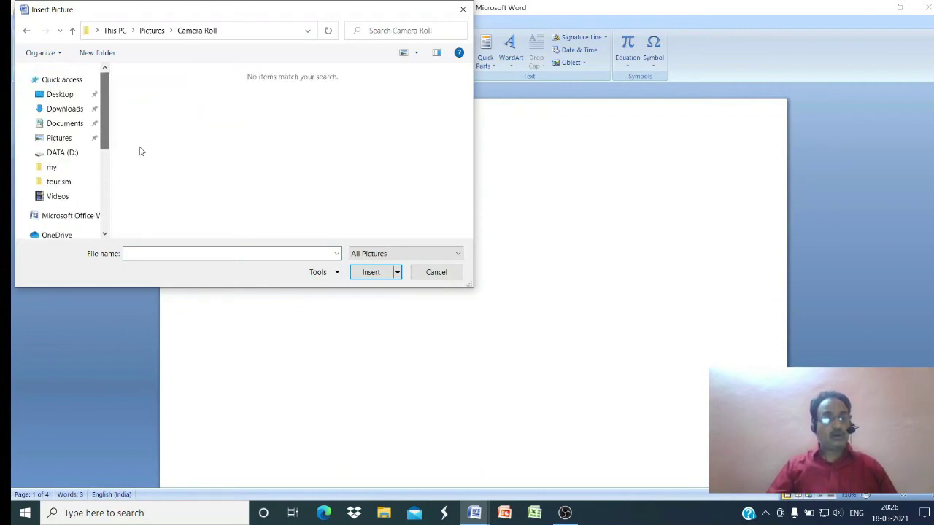
{"action": "left_click", "coordinate": [442, 275]}
{"action": "left_click", "coordinate": [158, 52]}
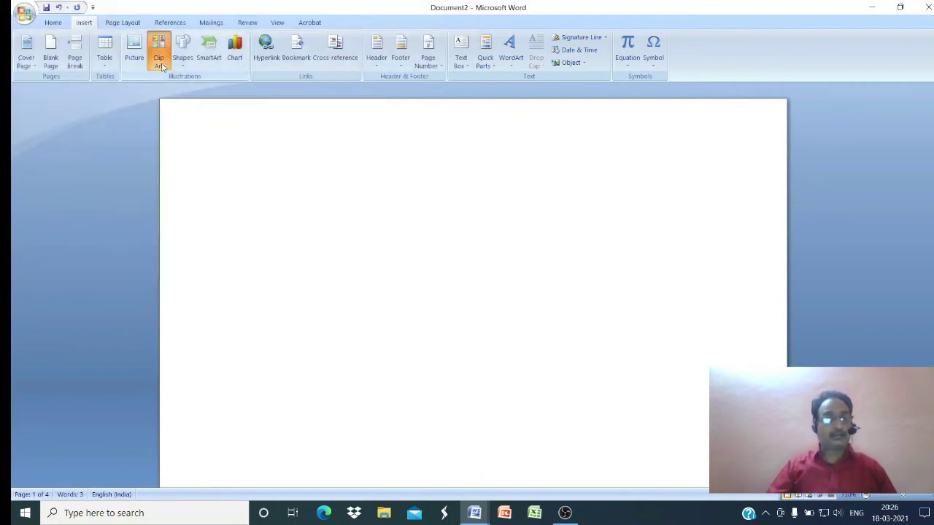
{"action": "left_click", "coordinate": [479, 287]}
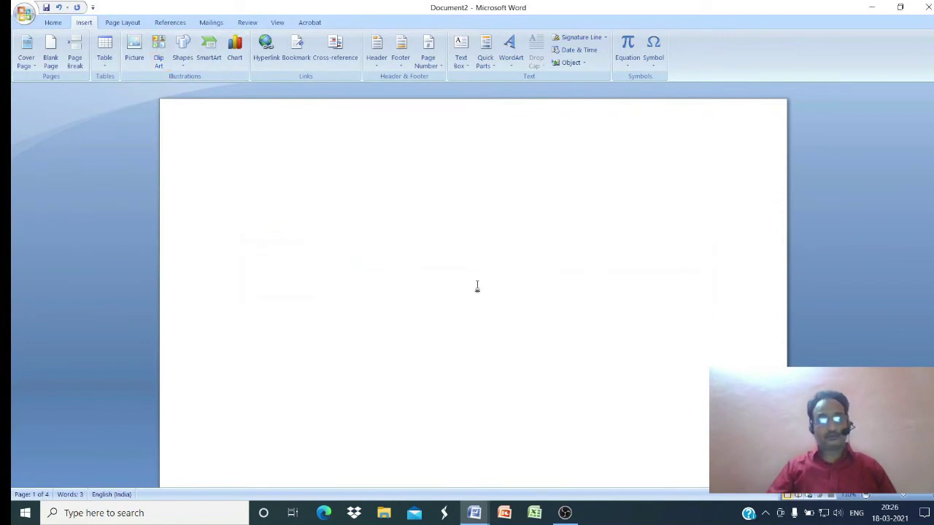
- Switch to the Edge browser and open the Google home page
{"action": "left_click", "coordinate": [330, 513]}
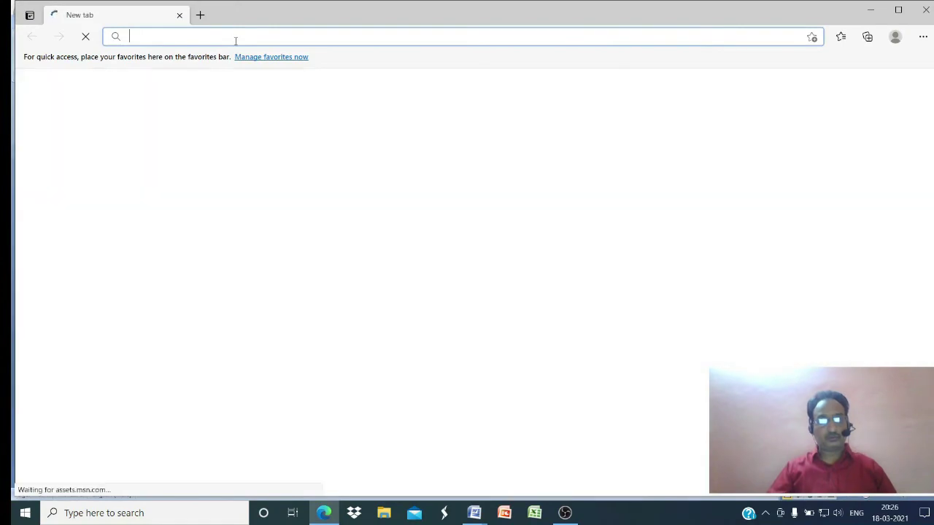
{"action": "type", "text": "GOGOLE.com"}
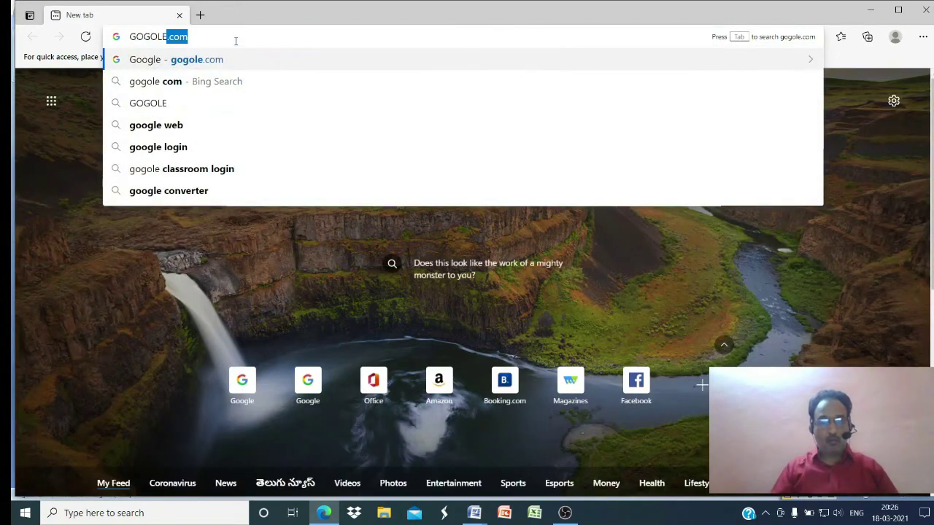
{"action": "key", "text": "Return"}
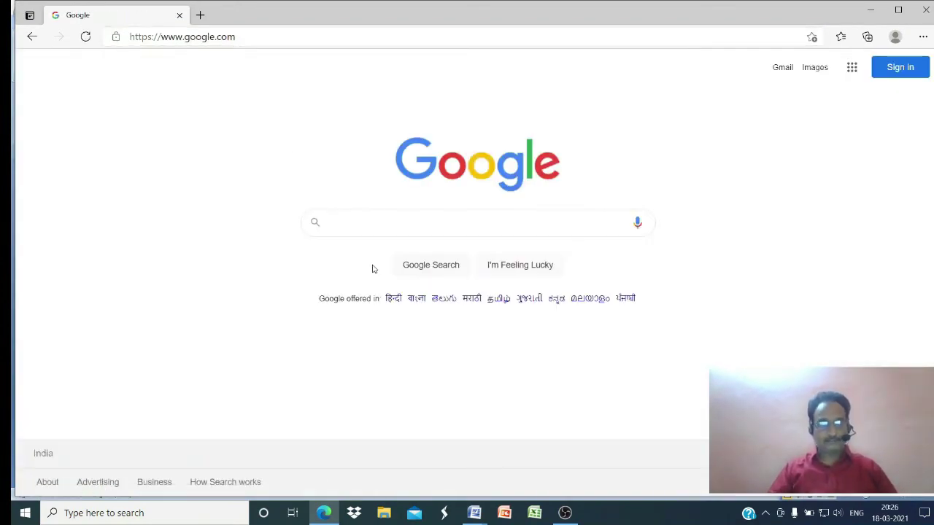
- Search Google for COMPUTER, block the location request and show the image results
{"action": "type", "text": "COMPUTER"}
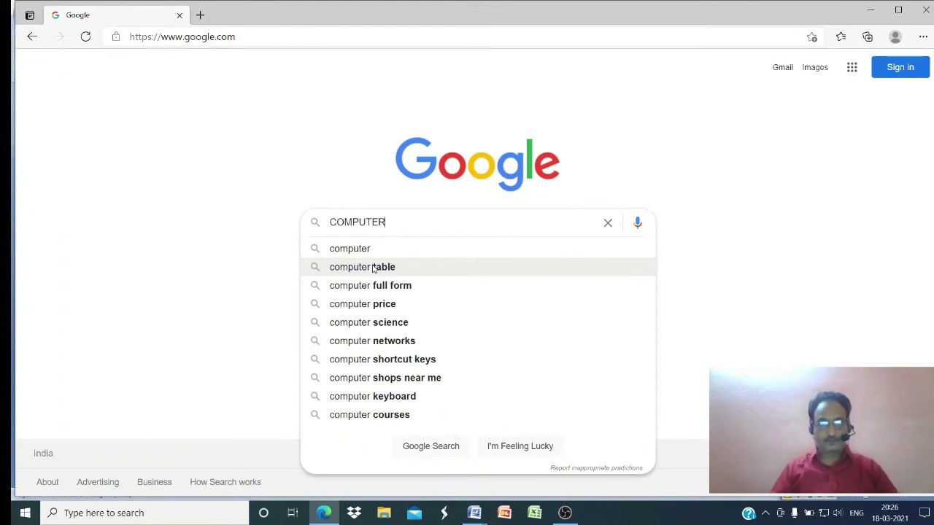
{"action": "key", "text": "Return"}
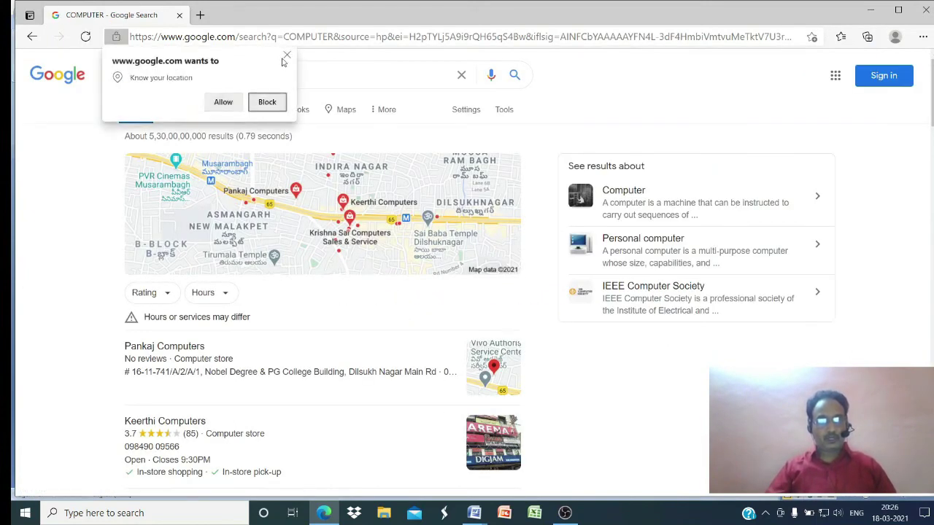
{"action": "left_click", "coordinate": [265, 99]}
{"action": "left_click", "coordinate": [247, 109]}
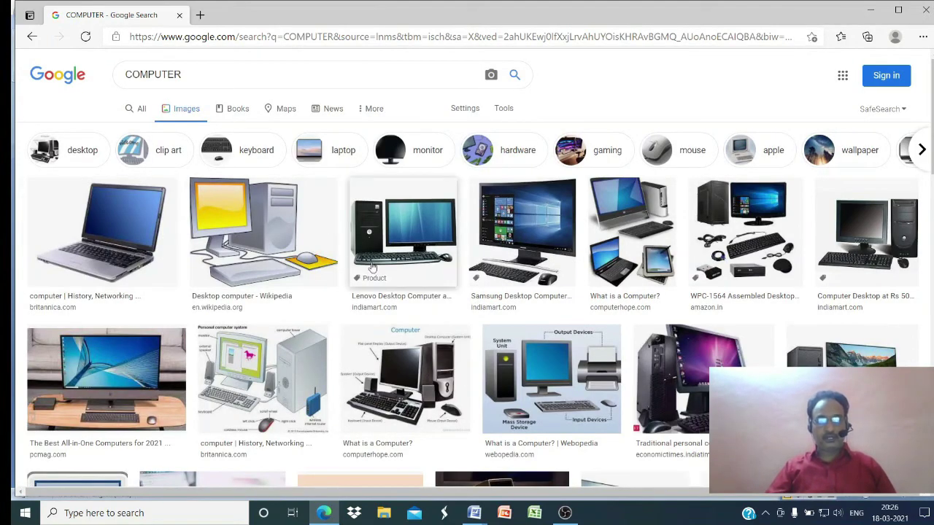
- Save the first laptop image result to the Desktop as the JPEG image Laptop-computer
{"action": "left_click", "coordinate": [124, 232]}
{"action": "right_click", "coordinate": [759, 174]}
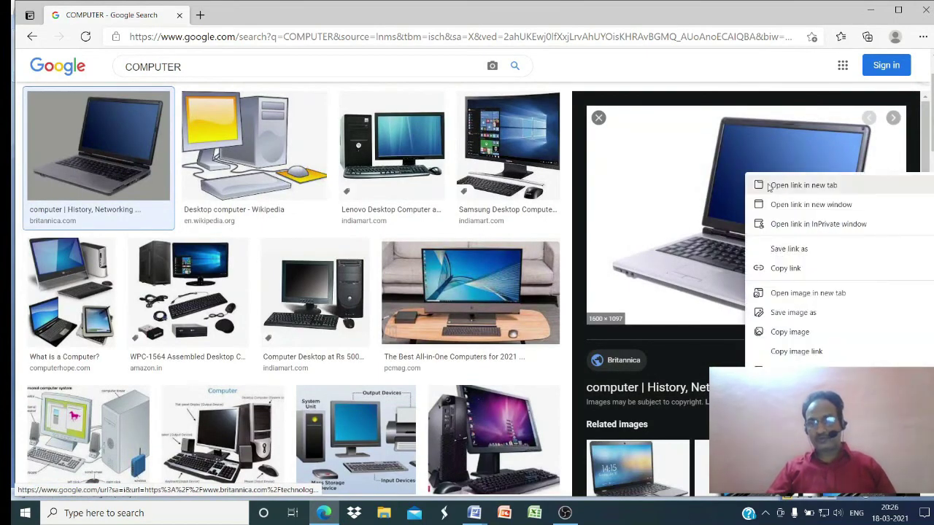
{"action": "left_click", "coordinate": [792, 312]}
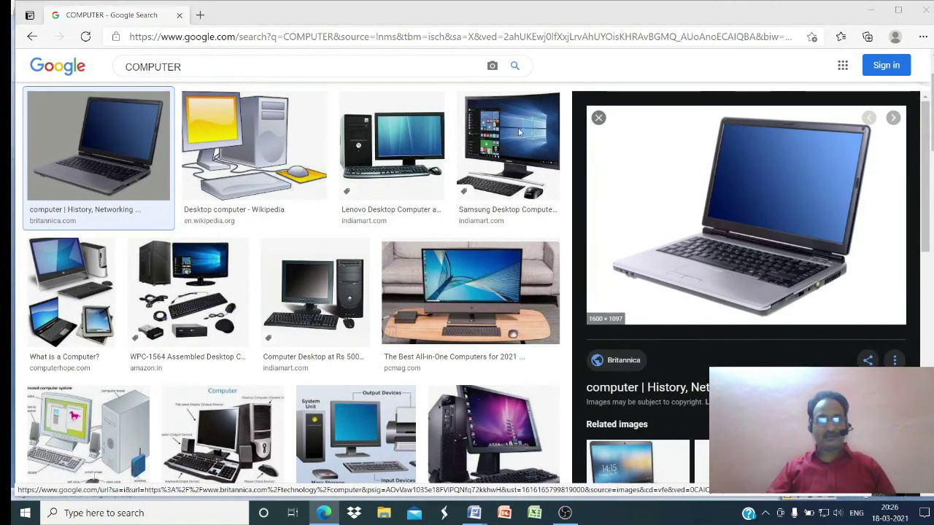
{"action": "scroll", "coordinate": [69, 131], "scroll_direction": "up", "scroll_amount": 4}
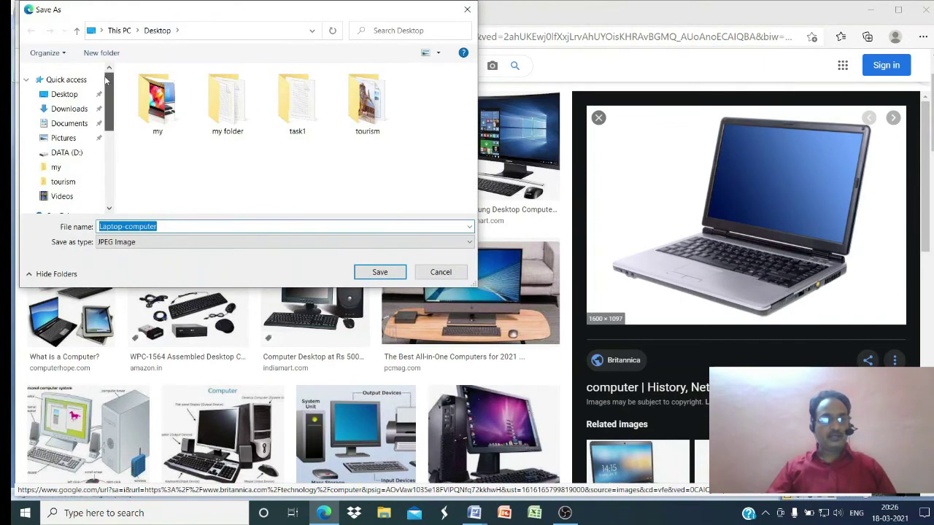
{"action": "left_click", "coordinate": [74, 94]}
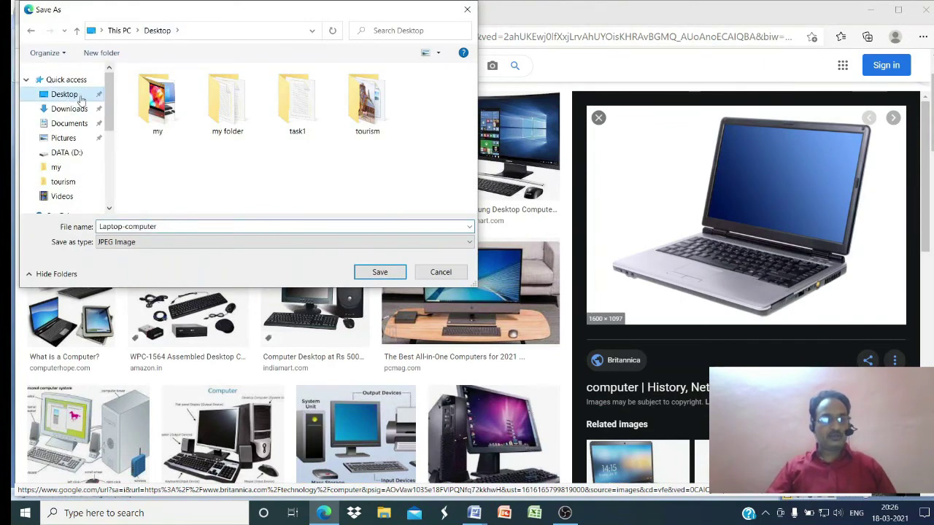
{"action": "left_click", "coordinate": [392, 277]}
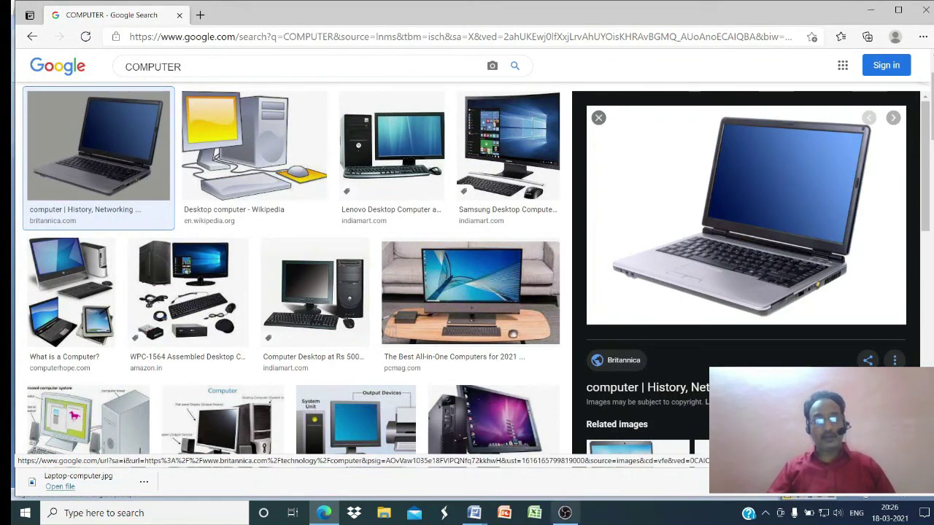
- Switch to Document2 in Word and insert the Laptop-computer picture from the Desktop
{"action": "mouse_move", "coordinate": [475, 517]}
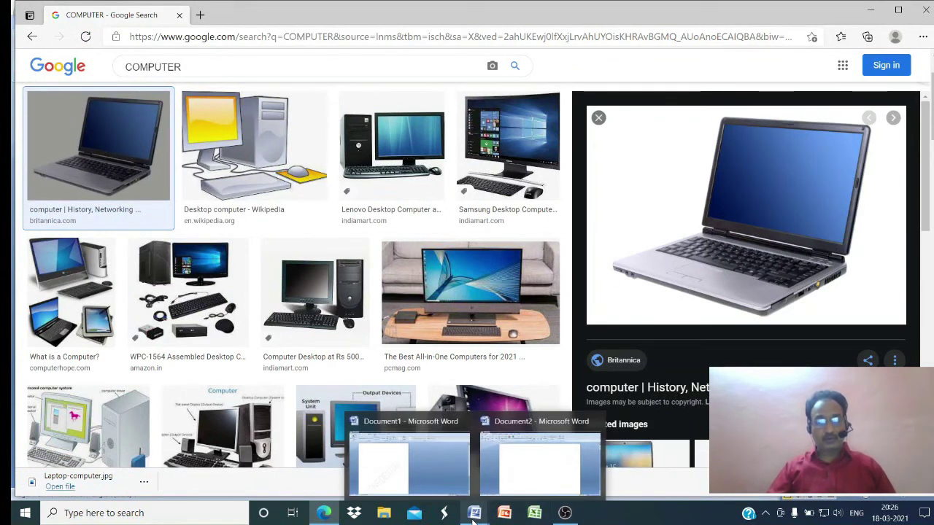
{"action": "left_click", "coordinate": [526, 475]}
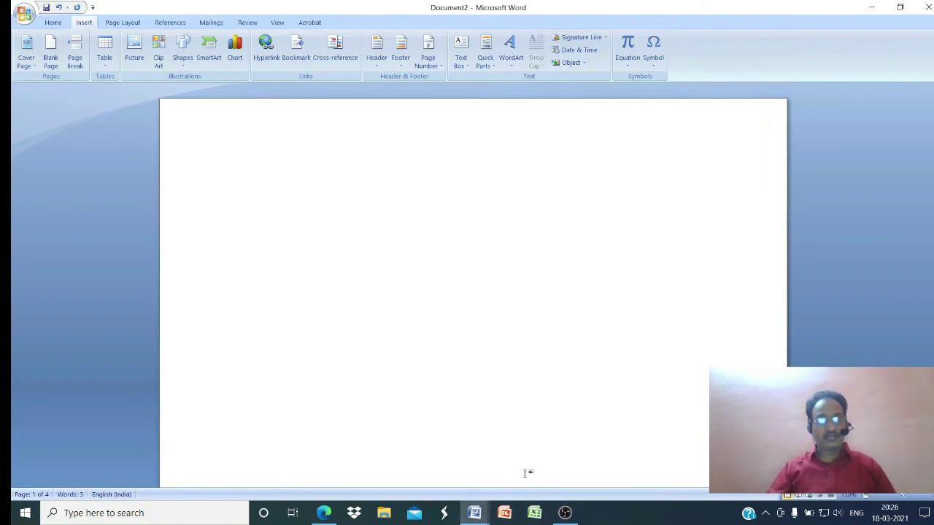
{"action": "left_click", "coordinate": [134, 49]}
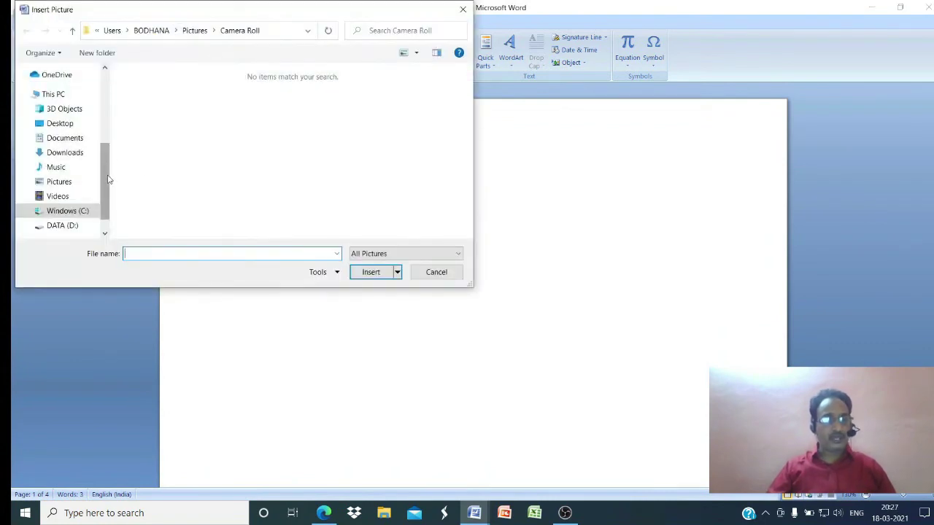
{"action": "scroll", "coordinate": [109, 179], "scroll_direction": "up", "scroll_amount": 4}
{"action": "left_click", "coordinate": [72, 99]}
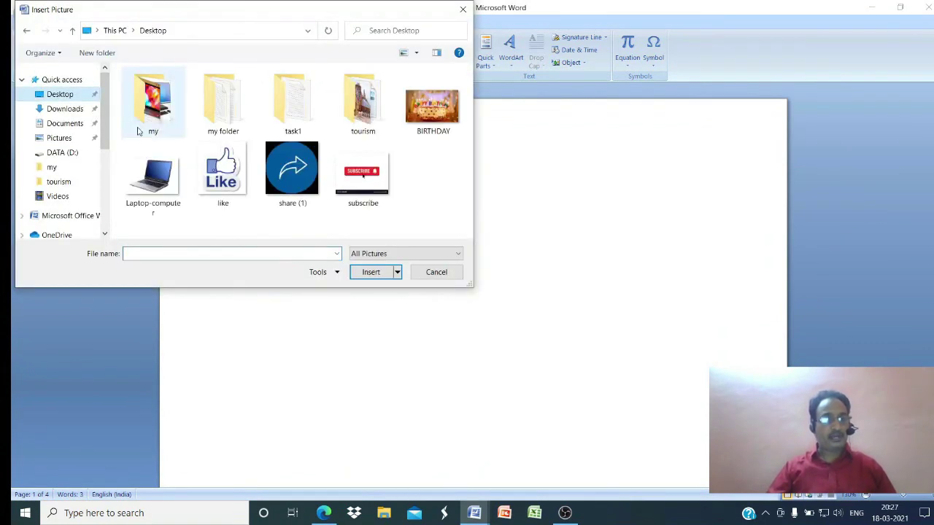
{"action": "left_click", "coordinate": [155, 179]}
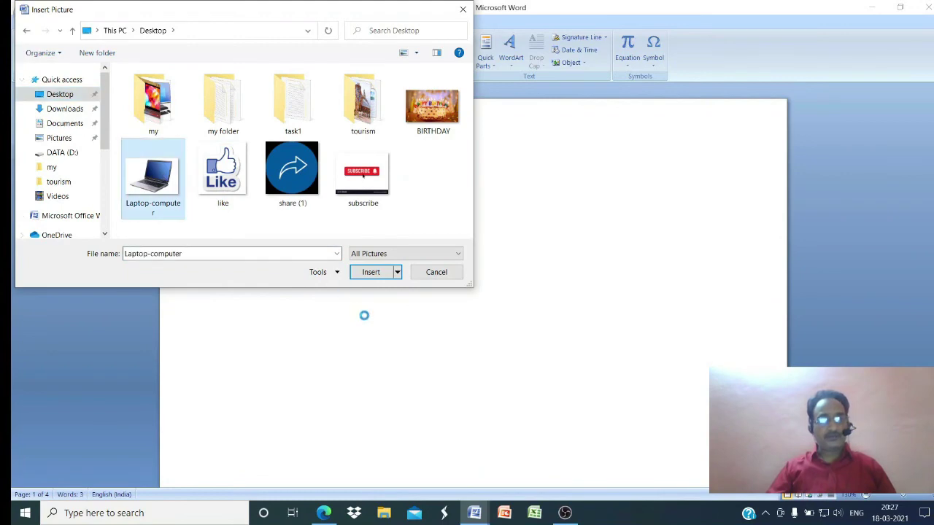
{"action": "left_click", "coordinate": [370, 272]}
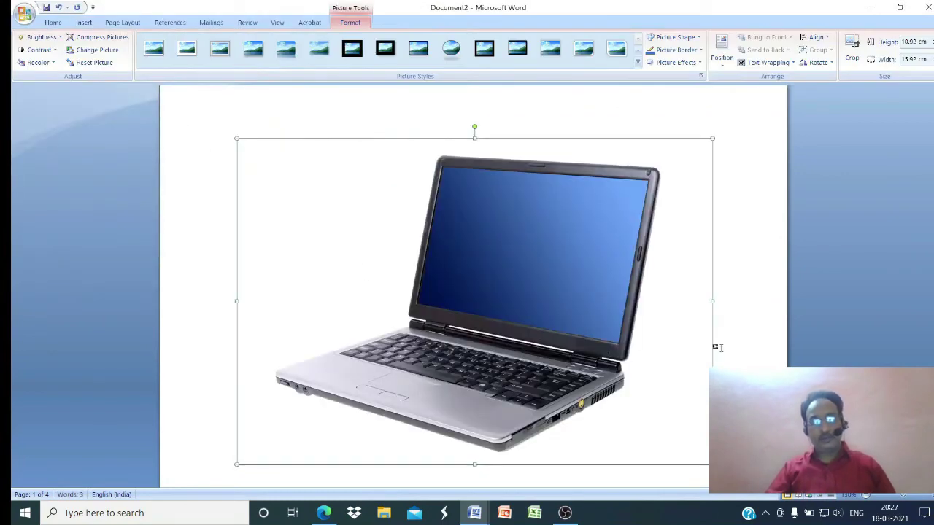
{"action": "left_click", "coordinate": [759, 327]}
{"action": "left_click", "coordinate": [548, 251]}
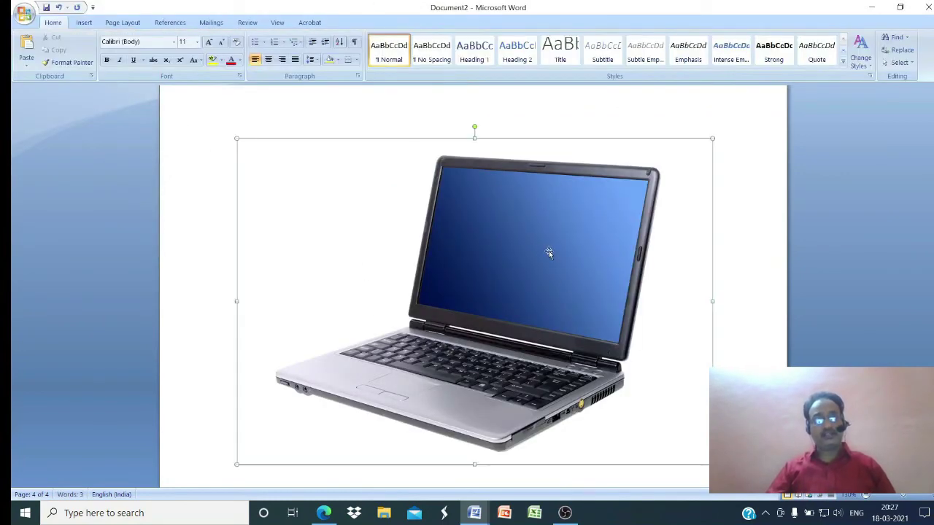
{"action": "left_click", "coordinate": [721, 256]}
{"action": "left_click", "coordinate": [677, 296]}
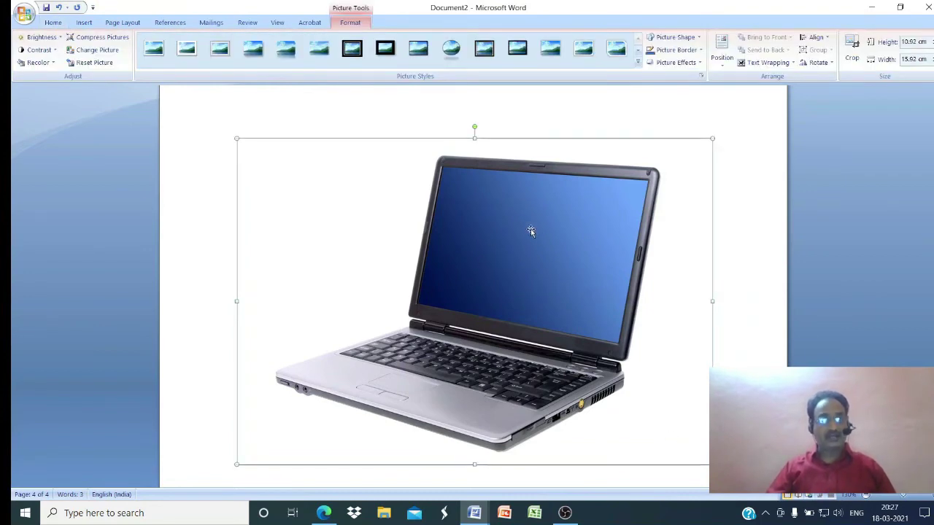
- Insert a built-in Simple Text Box and delete its placeholder text
{"action": "left_click", "coordinate": [86, 23]}
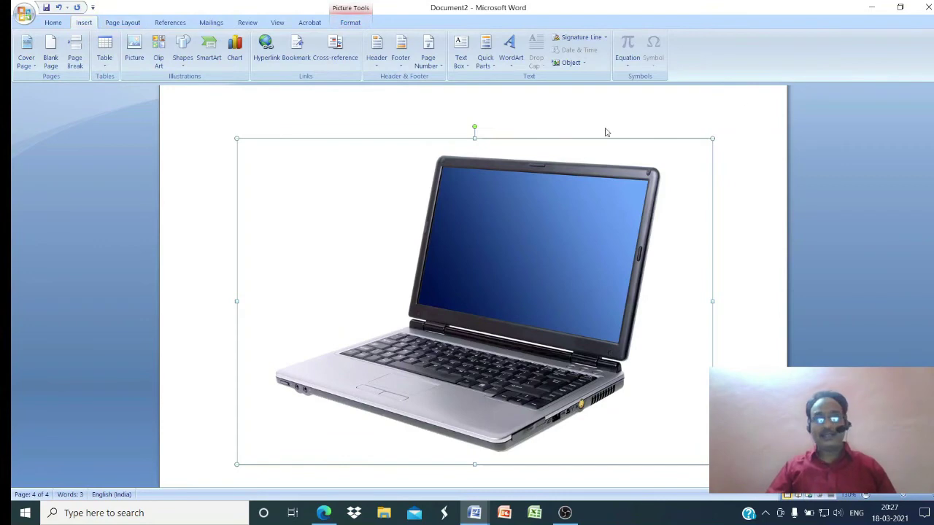
{"action": "left_click", "coordinate": [460, 57]}
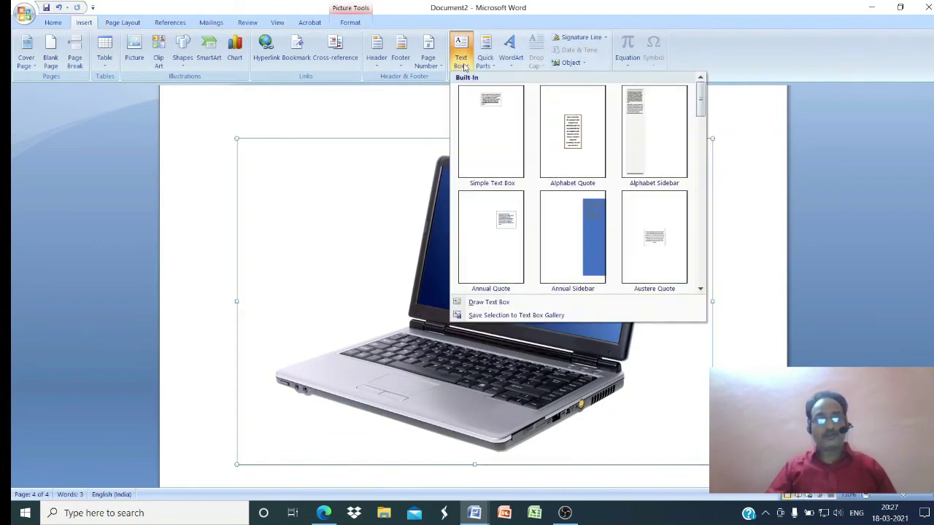
{"action": "left_click", "coordinate": [494, 141]}
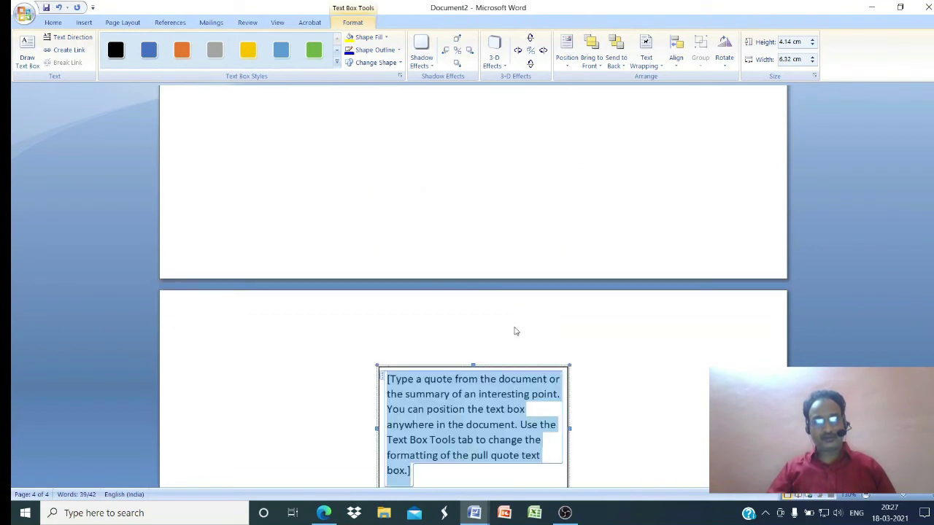
{"action": "key", "text": "Delete"}
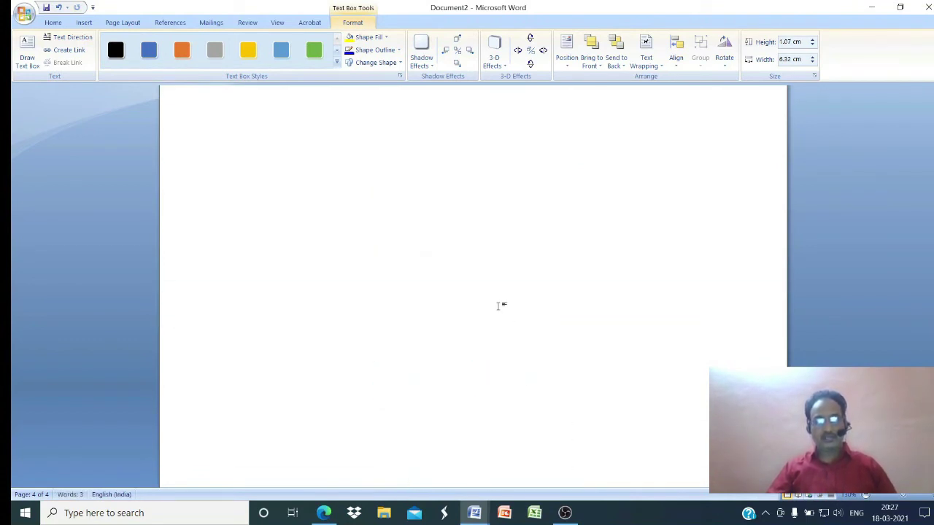
- Insert the Laptop-computer picture from the Desktop into the empty text box and deselect it
{"action": "left_click", "coordinate": [85, 23]}
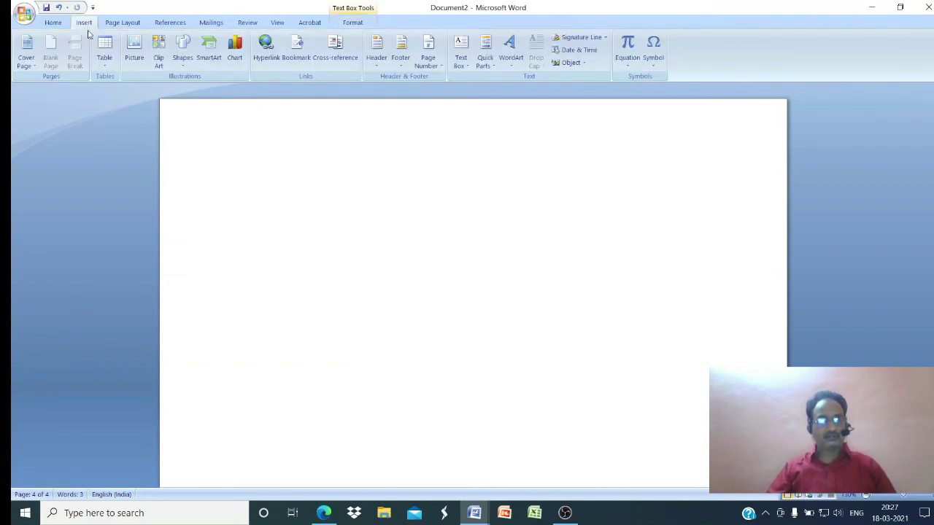
{"action": "left_click", "coordinate": [133, 51]}
{"action": "left_click", "coordinate": [179, 193]}
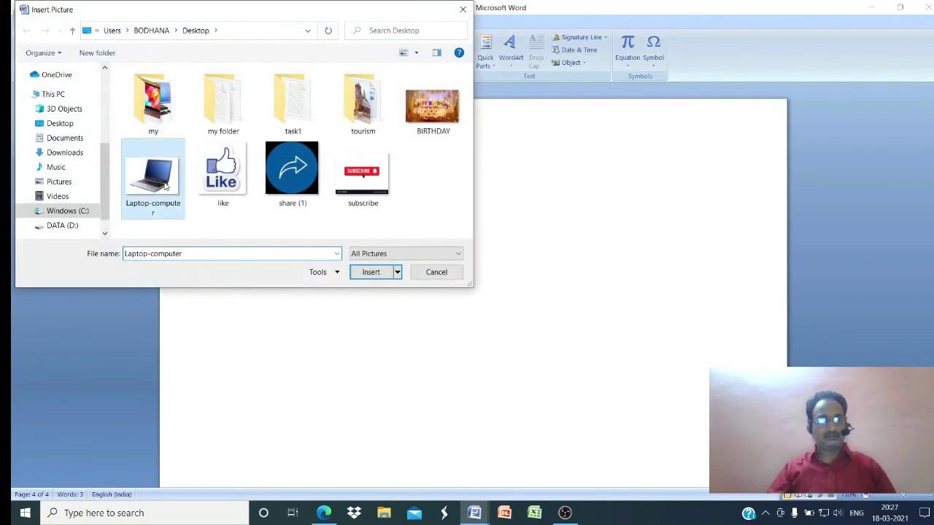
{"action": "left_click", "coordinate": [369, 272]}
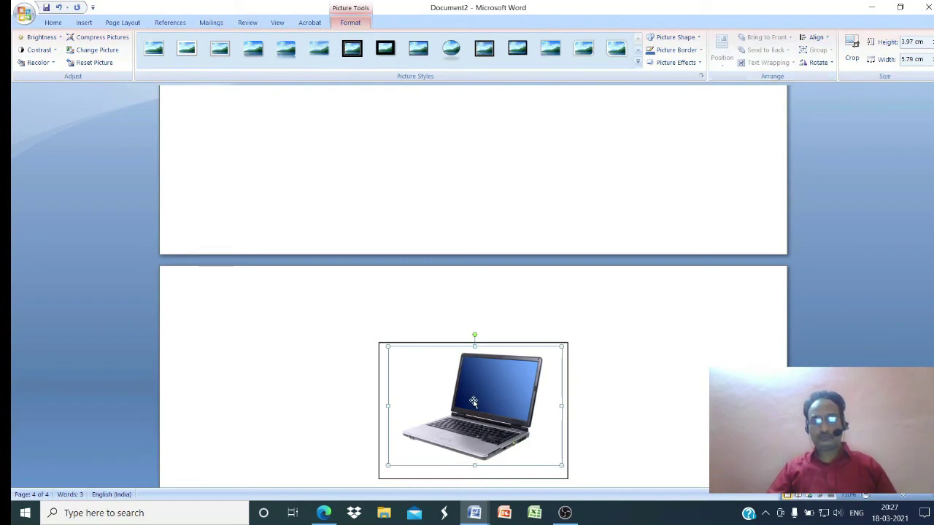
{"action": "left_click", "coordinate": [651, 366]}
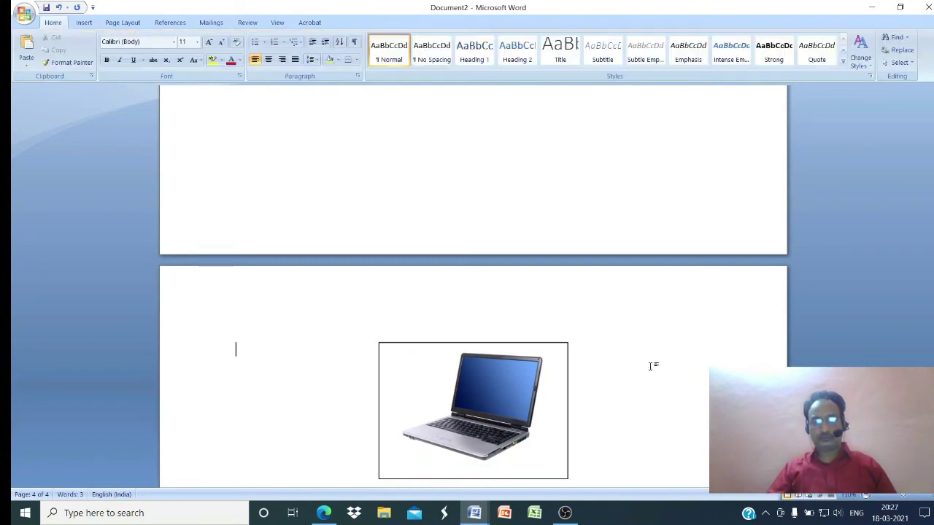
- Examine the Text Box, Fill and Line Color settings in the laptop picture's Format Picture dialog and close it
{"action": "right_click", "coordinate": [523, 403]}
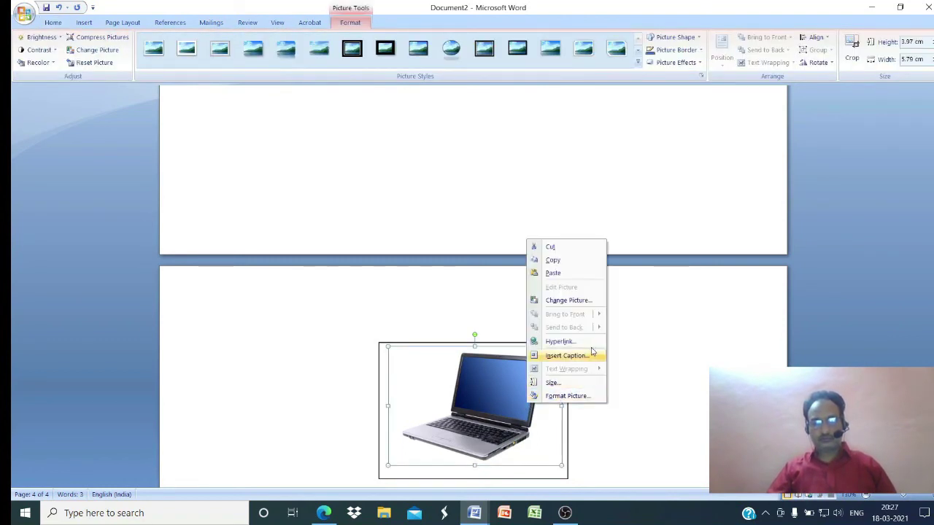
{"action": "left_click", "coordinate": [566, 396]}
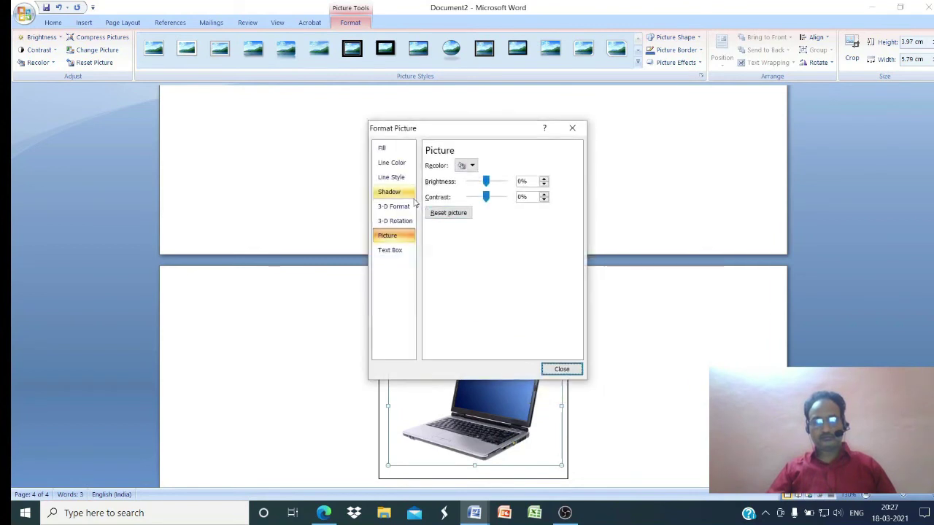
{"action": "left_click", "coordinate": [393, 252]}
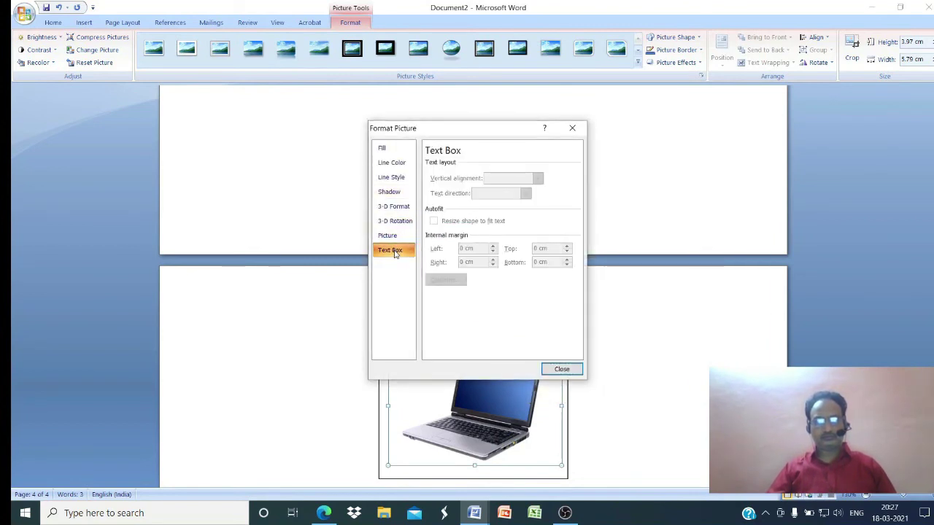
{"action": "left_click", "coordinate": [383, 150]}
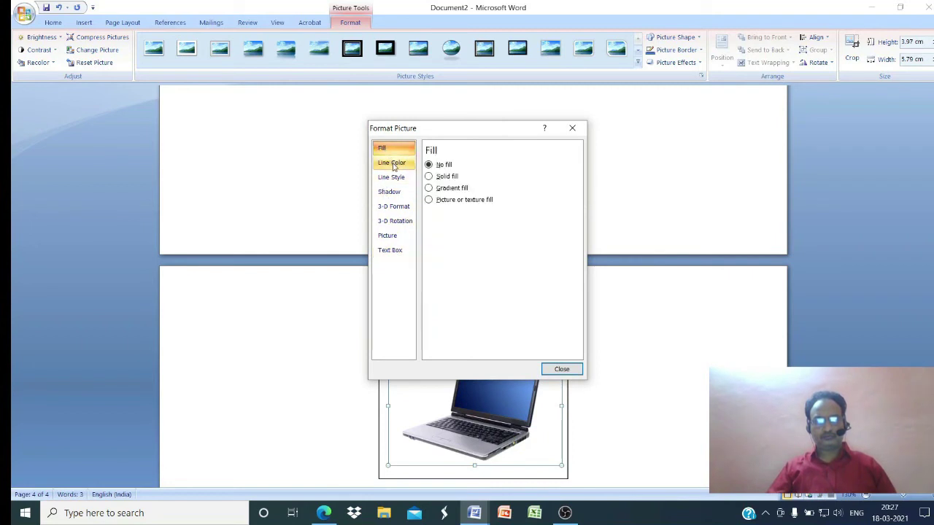
{"action": "left_click", "coordinate": [391, 162]}
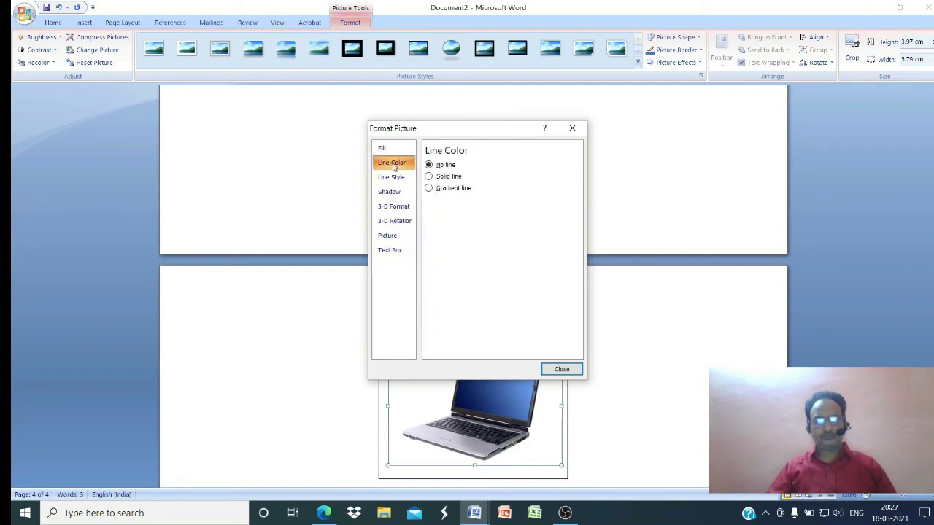
{"action": "left_click", "coordinate": [561, 369]}
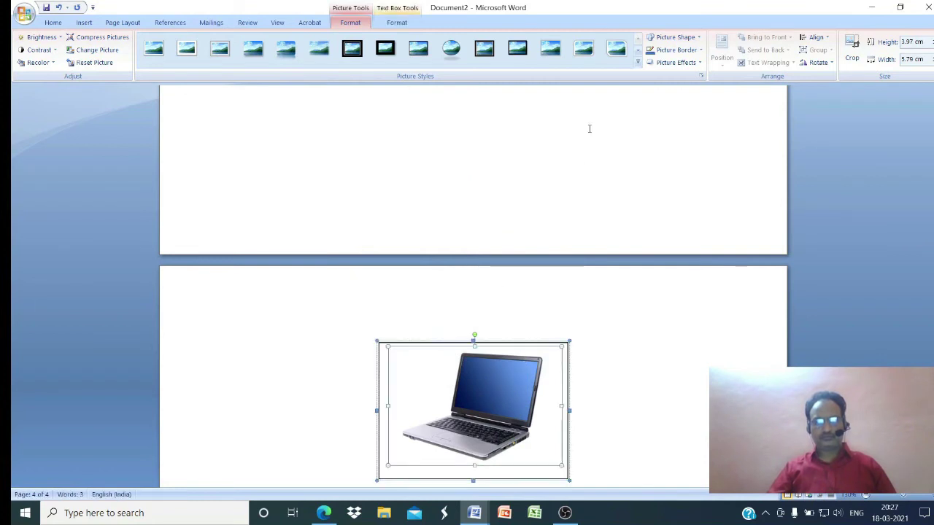
- Examine the alignment options in the laptop text box's formatting tools, close them unchanged and deselect the box
{"action": "left_click", "coordinate": [397, 22]}
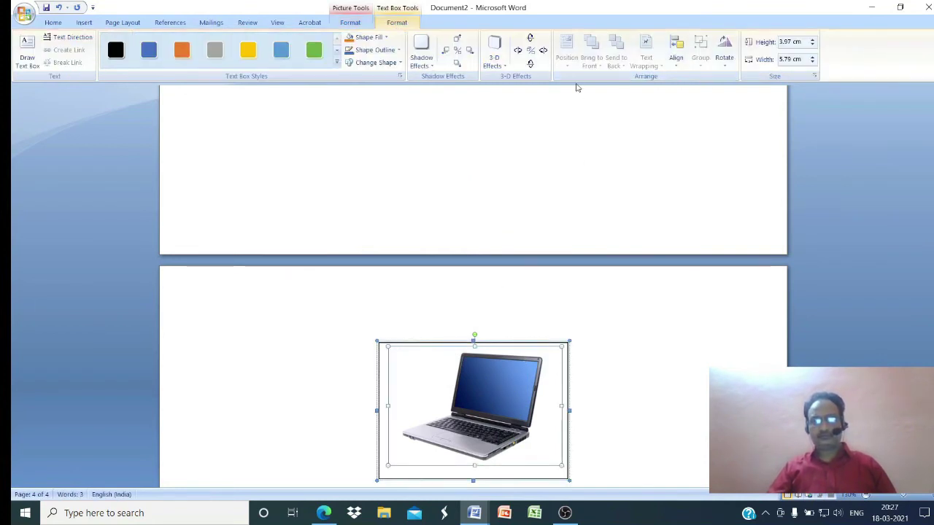
{"action": "left_click", "coordinate": [677, 65]}
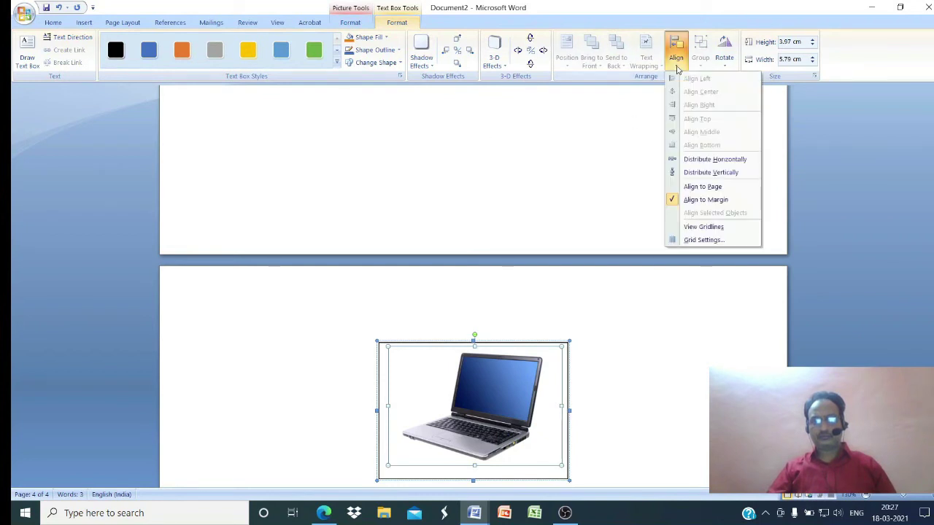
{"action": "left_click", "coordinate": [669, 359]}
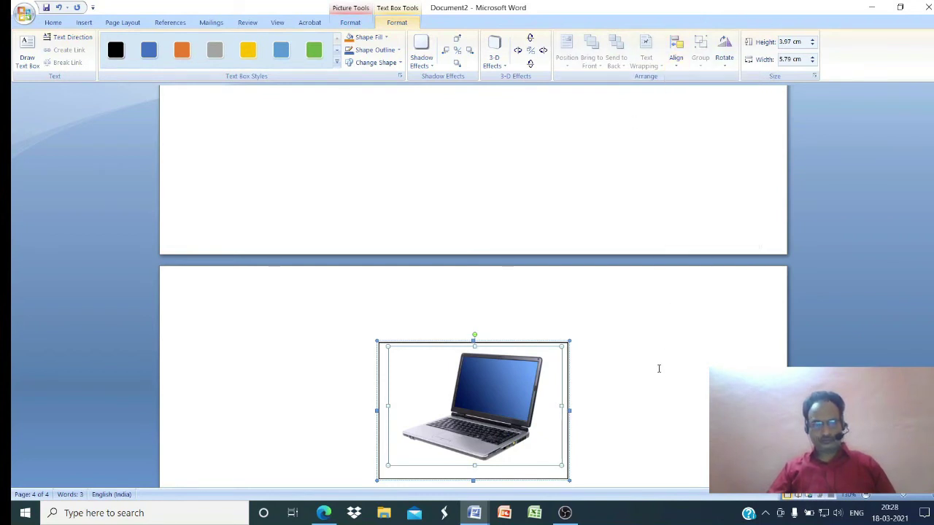
{"action": "scroll", "coordinate": [619, 361], "scroll_direction": "up", "scroll_amount": 4}
{"action": "left_click", "coordinate": [663, 260]}
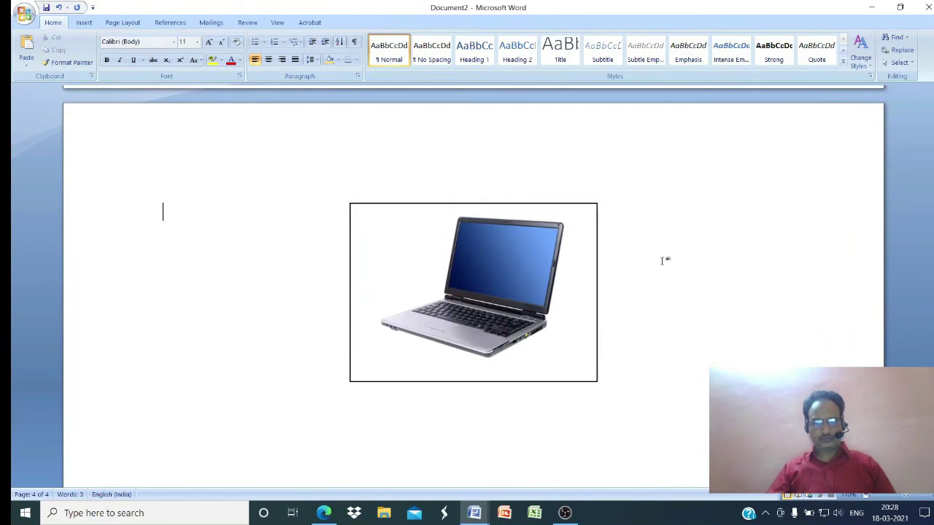
- Place another built-in Simple Text Box offset down and to the right of the laptop's box, and delete its placeholder text
{"action": "left_click", "coordinate": [85, 23]}
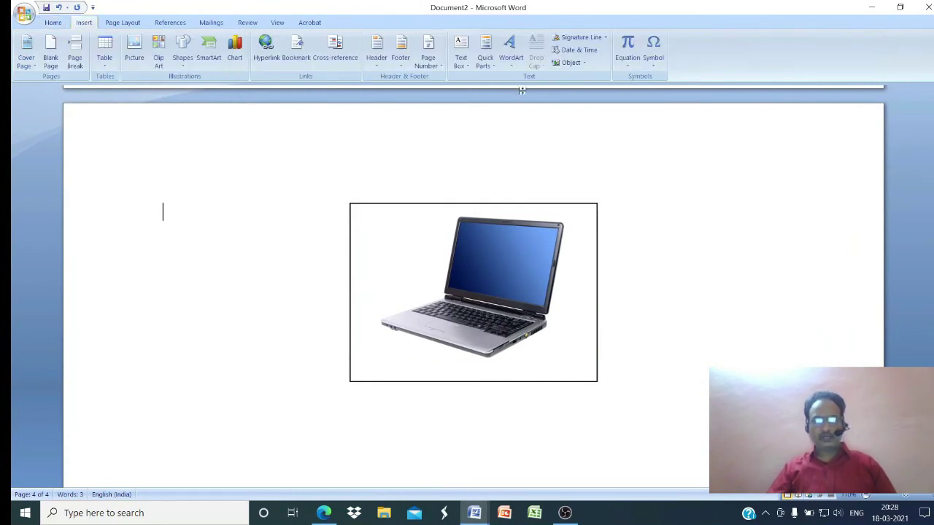
{"action": "left_click", "coordinate": [460, 52]}
{"action": "left_click", "coordinate": [515, 144]}
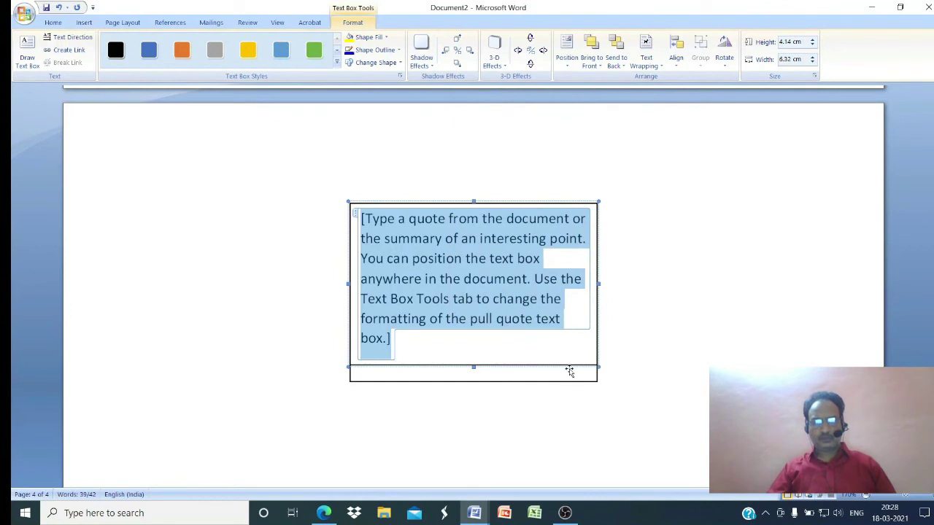
{"action": "left_click_drag", "start_coordinate": [569, 366], "coordinate": [653, 446]}
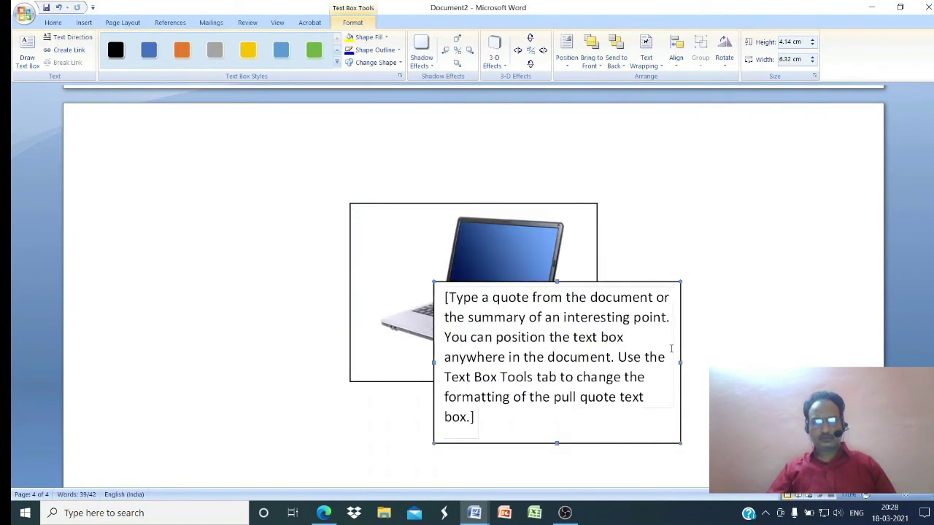
{"action": "left_click", "coordinate": [445, 296]}
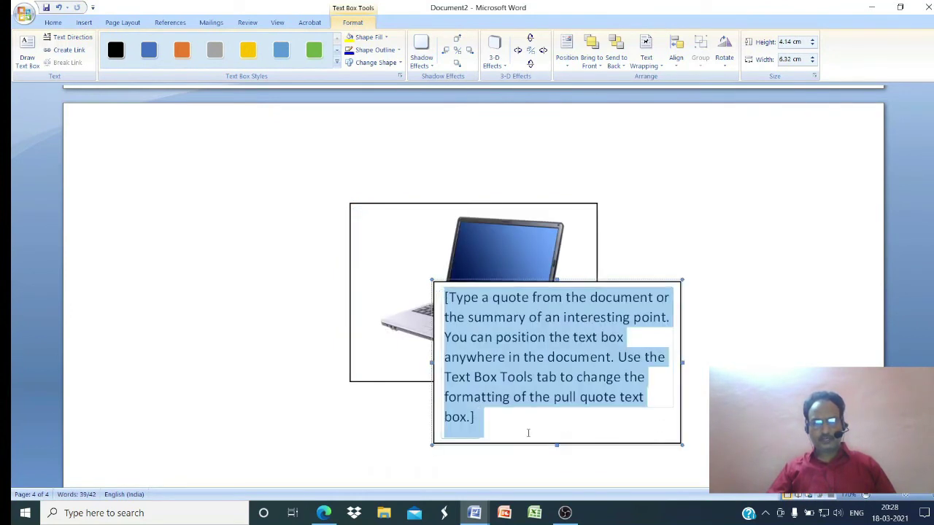
{"action": "key", "text": "Delete"}
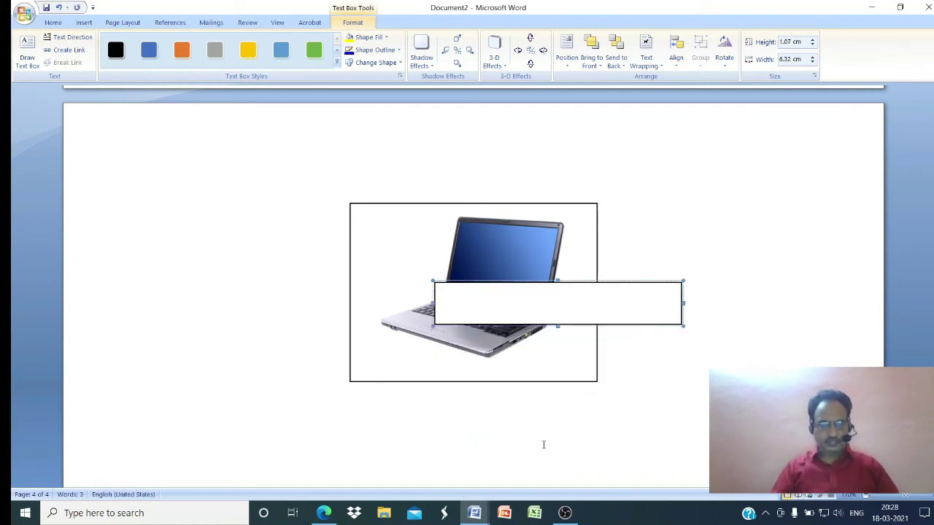